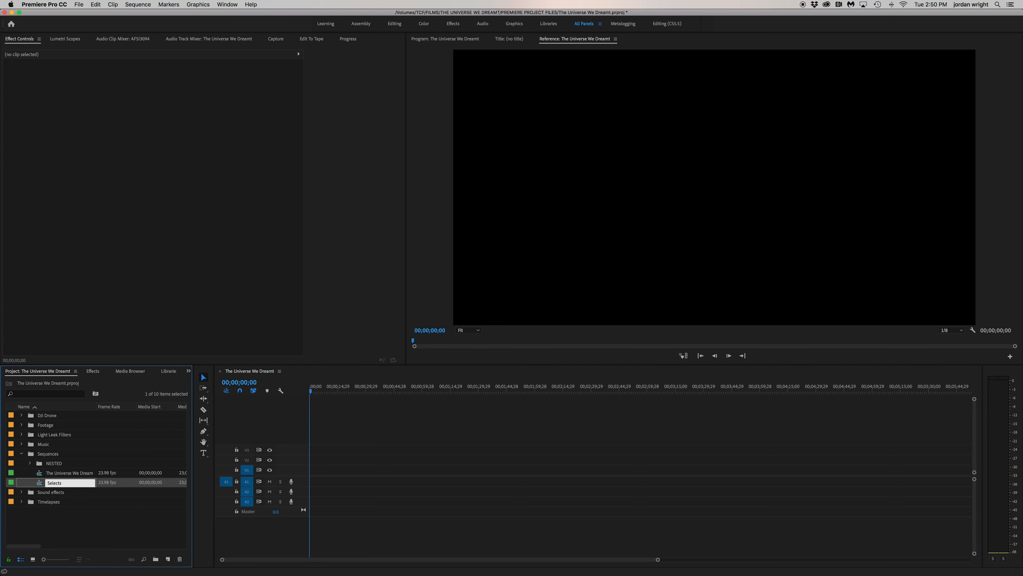
# Open the Selects sequence in the timeline and collapse the Sequences bin
pyautogui.click(67, 474)
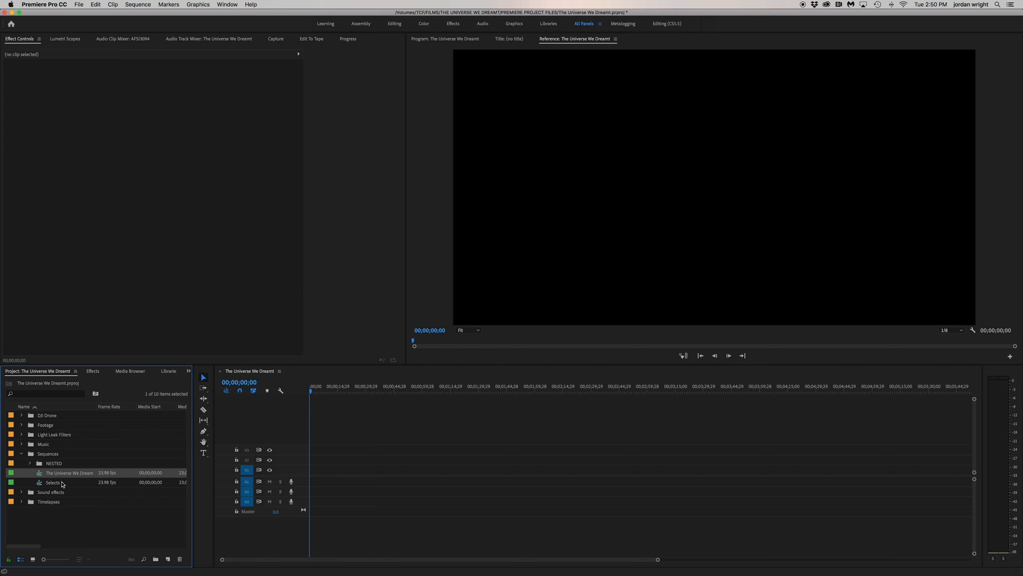
pyautogui.doubleClick(57, 486)
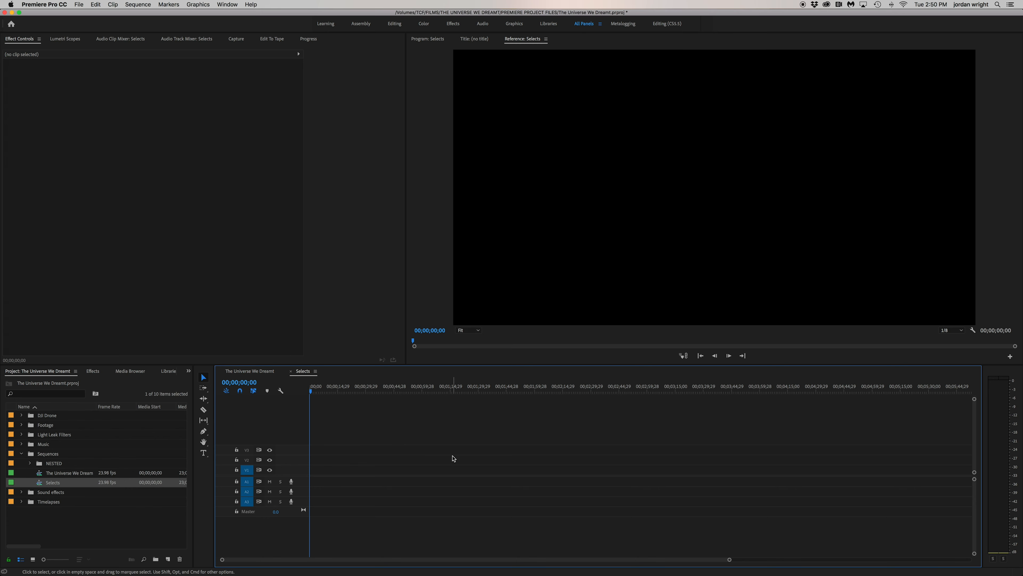
pyautogui.click(23, 454)
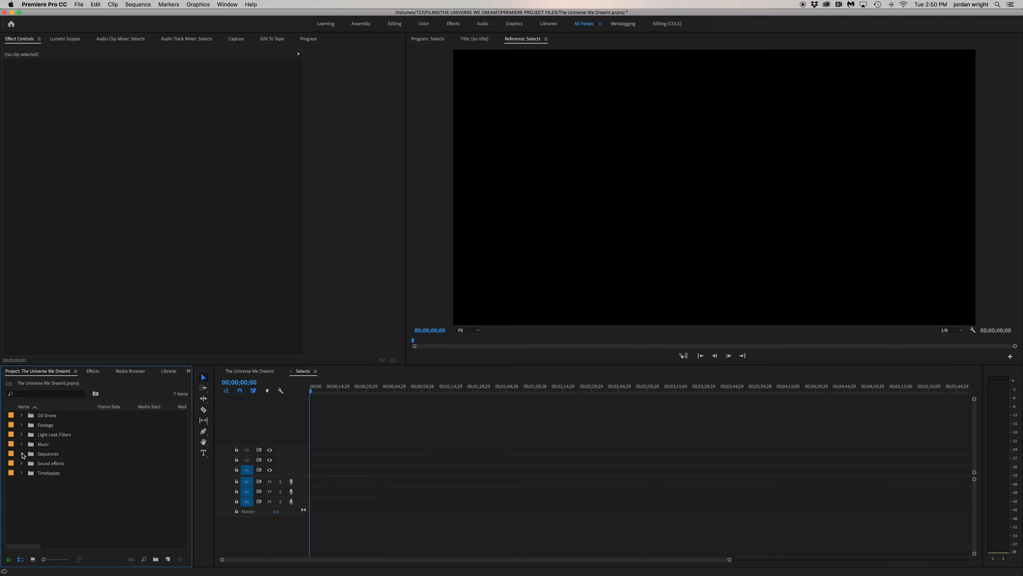
# Place all the clips from the Footage bin on video track 1 of the Selects sequence
pyautogui.click(22, 426)
pyautogui.click(51, 436)
pyautogui.scroll(-20, 66, 476)
pyautogui.keyDown('shift'); pyautogui.click(66, 484); pyautogui.keyUp('shift')
pyautogui.moveTo(48, 485); pyautogui.dragTo(373, 474)
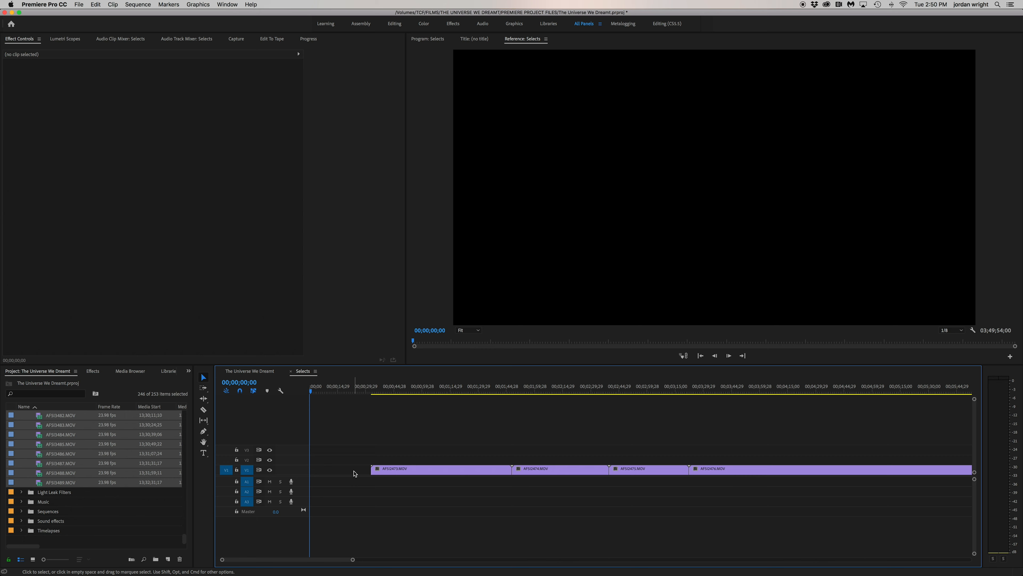
# Close the gap before the first clip on video track 1 and collapse the Footage bin
pyautogui.click(354, 473)
pyautogui.press('Delete')
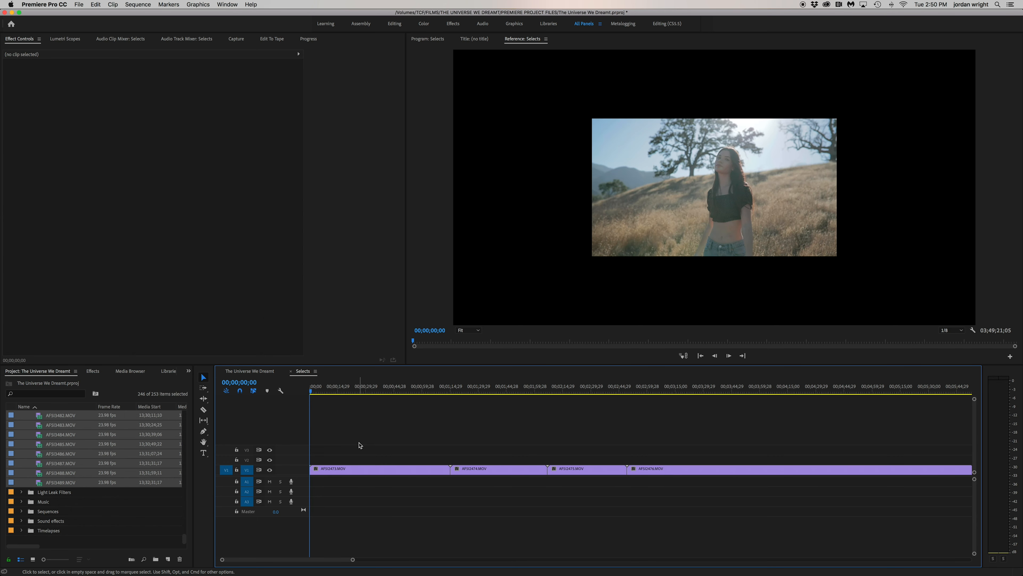
pyautogui.scroll(15, 59, 449)
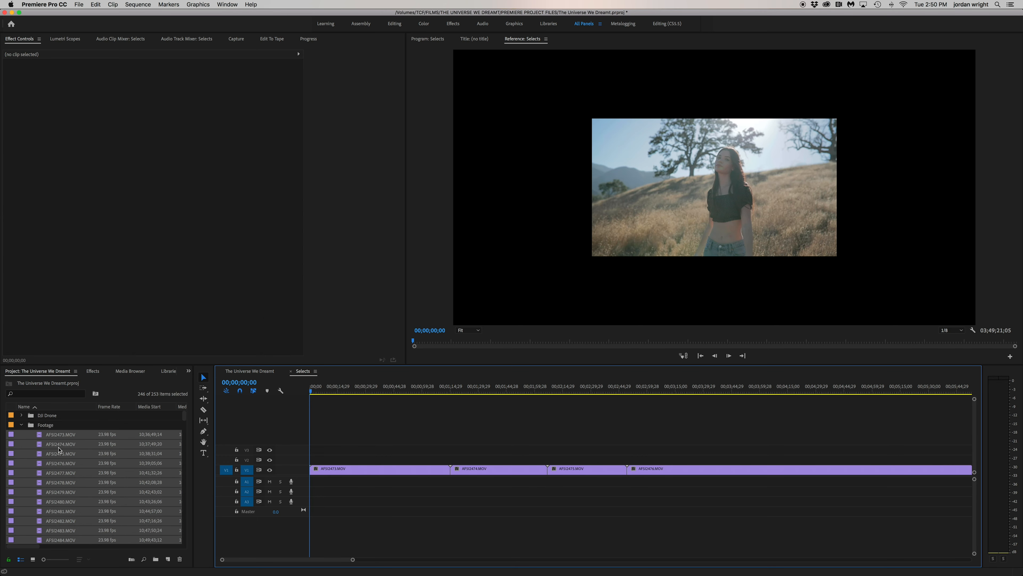
pyautogui.click(21, 425)
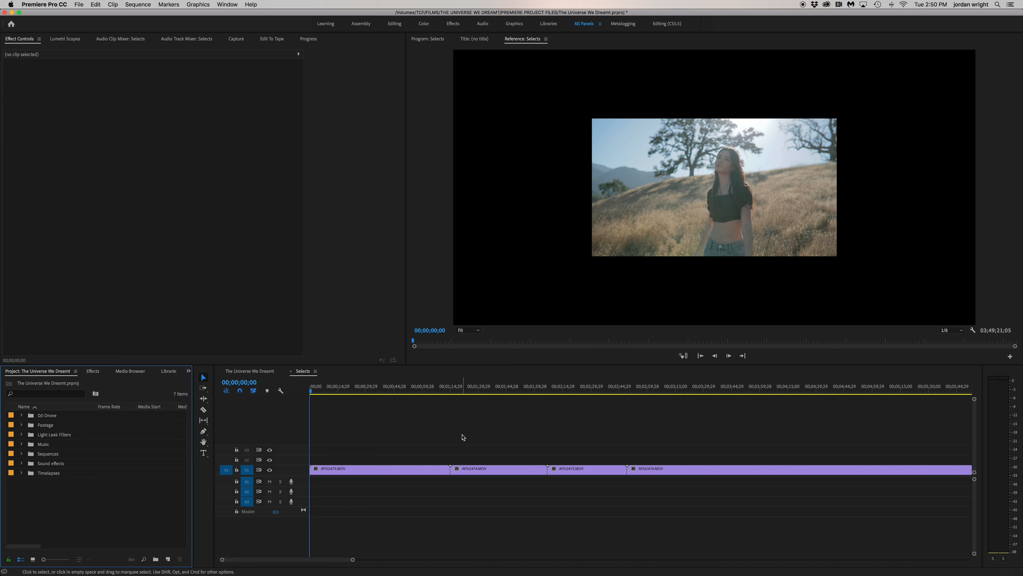
# Expand video track 1 to show clip thumbnails and fit the entire Selects sequence in the timeline view
pyautogui.click(294, 465)
pyautogui.moveTo(293, 464)
pyautogui.mouseDown()
pyautogui.moveTo(294, 444)
pyautogui.moveTo(300, 469)
pyautogui.mouseUp()
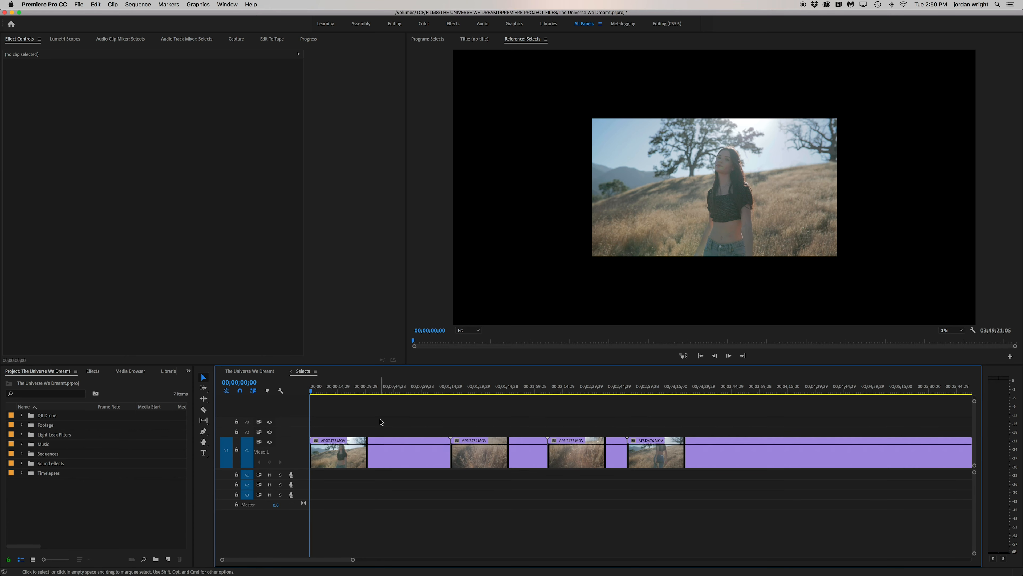
pyautogui.press('\\')
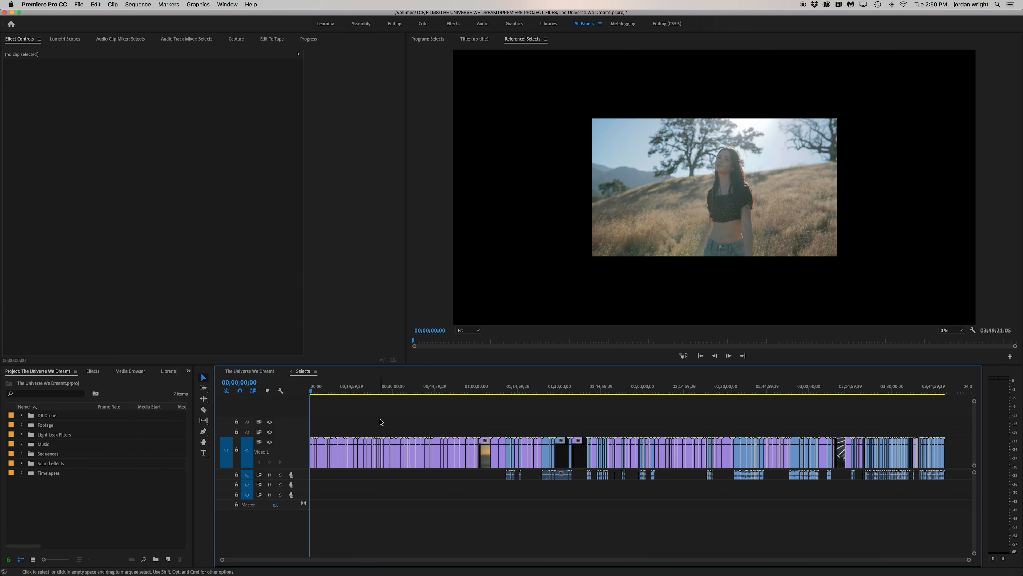
# Delete all the audio clips from audio track 1, keeping the video clips
pyautogui.press('super+a')
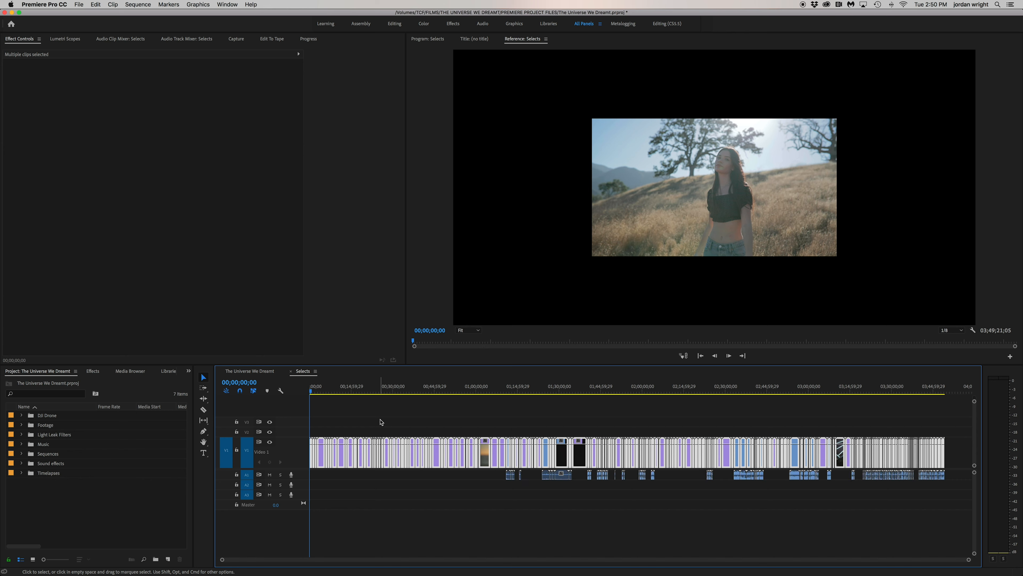
pyautogui.moveTo(490, 478); pyautogui.dragTo(967, 478)
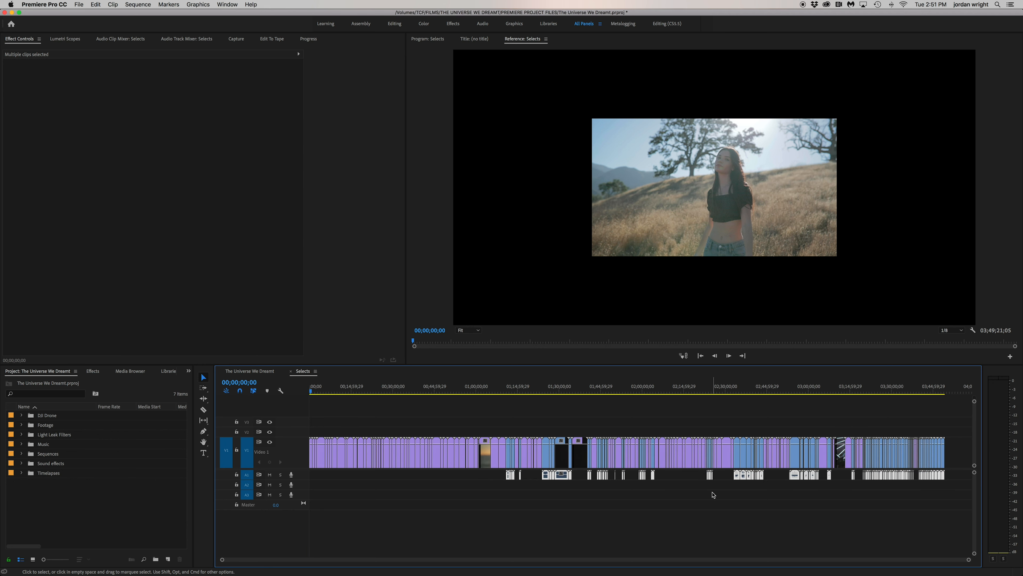
pyautogui.press('Delete')
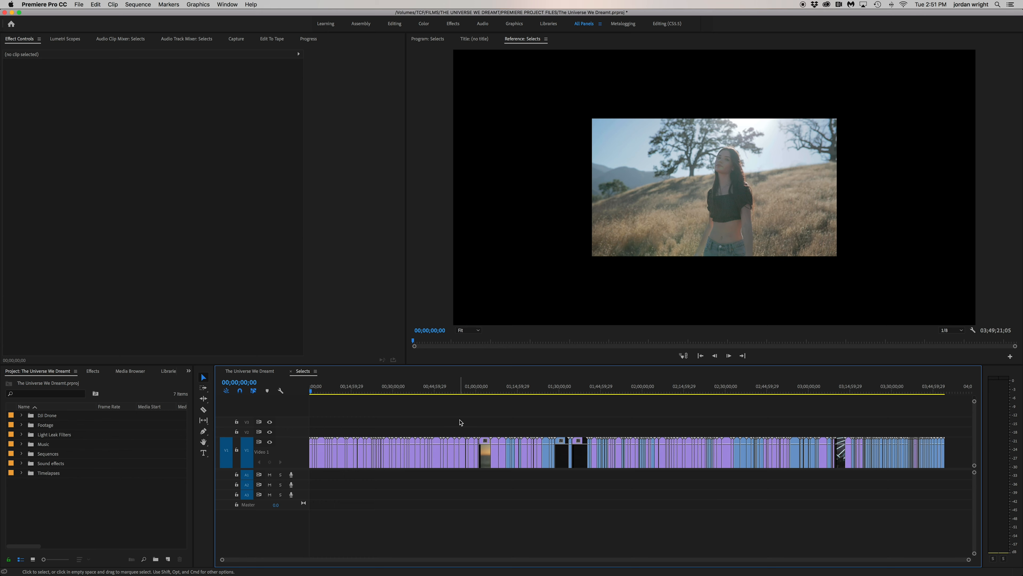
# Apply Set to Frame Size to every clip in the Selects sequence
pyautogui.press('super+a')
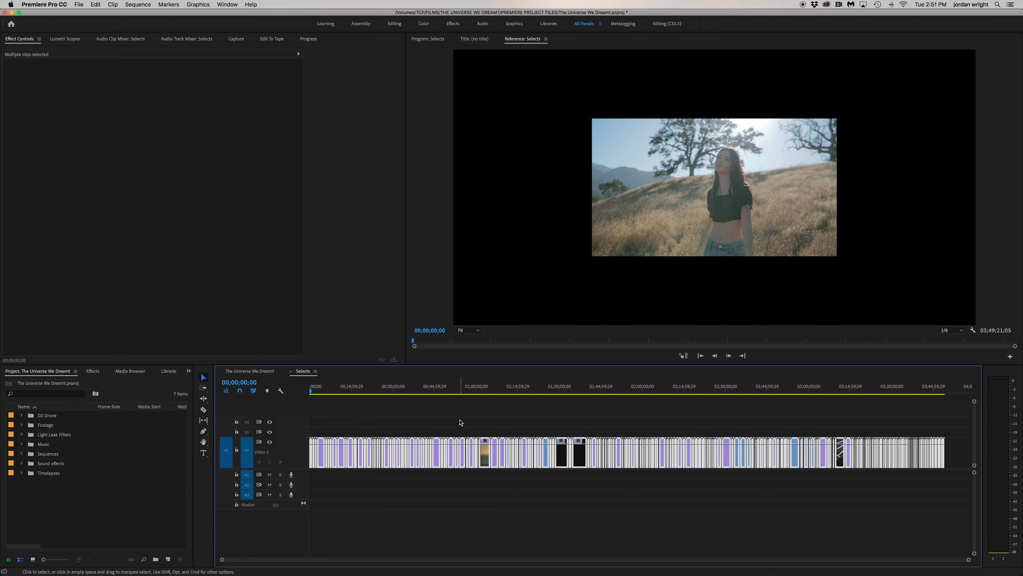
pyautogui.rightClick(443, 459)
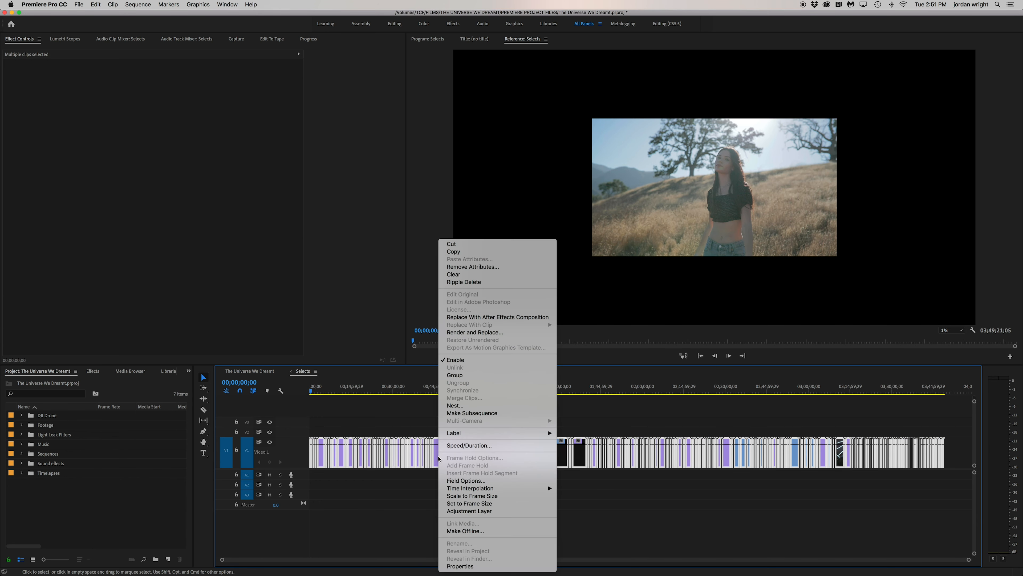
pyautogui.click(508, 503)
# Set the Program monitor's playback resolution to Full
pyautogui.click(950, 330)
pyautogui.click(950, 332)
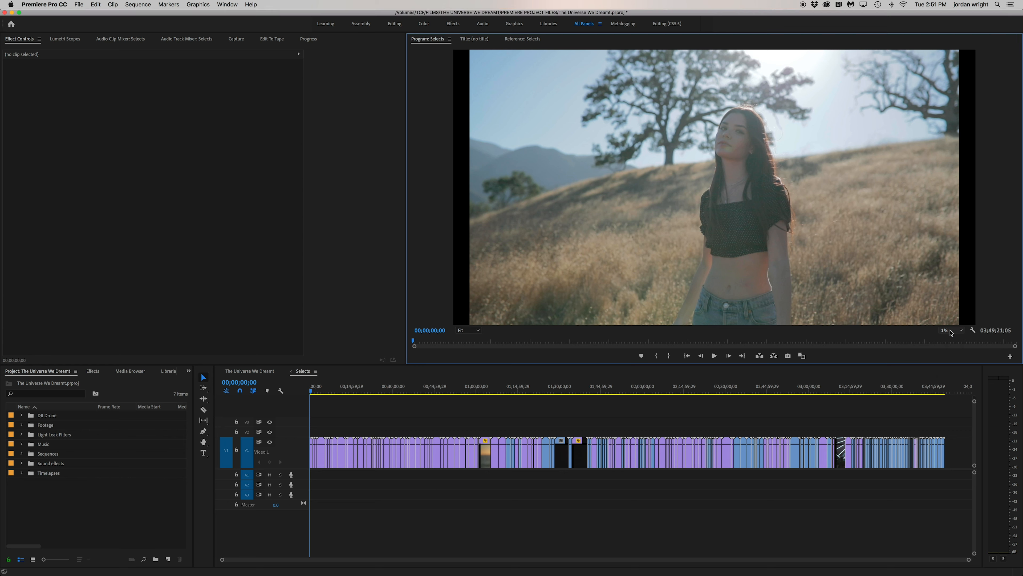
pyautogui.click(950, 330)
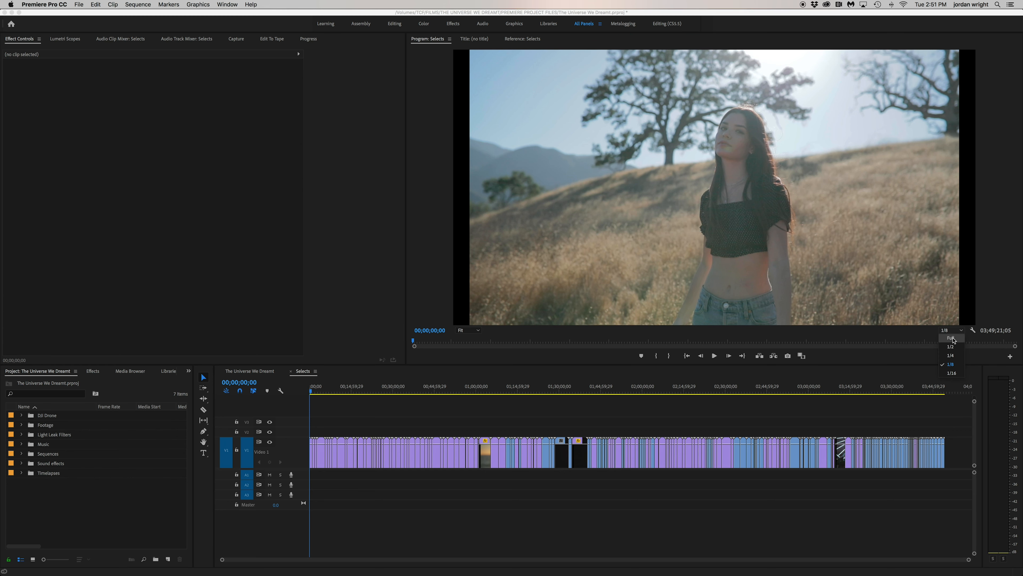
pyautogui.click(952, 339)
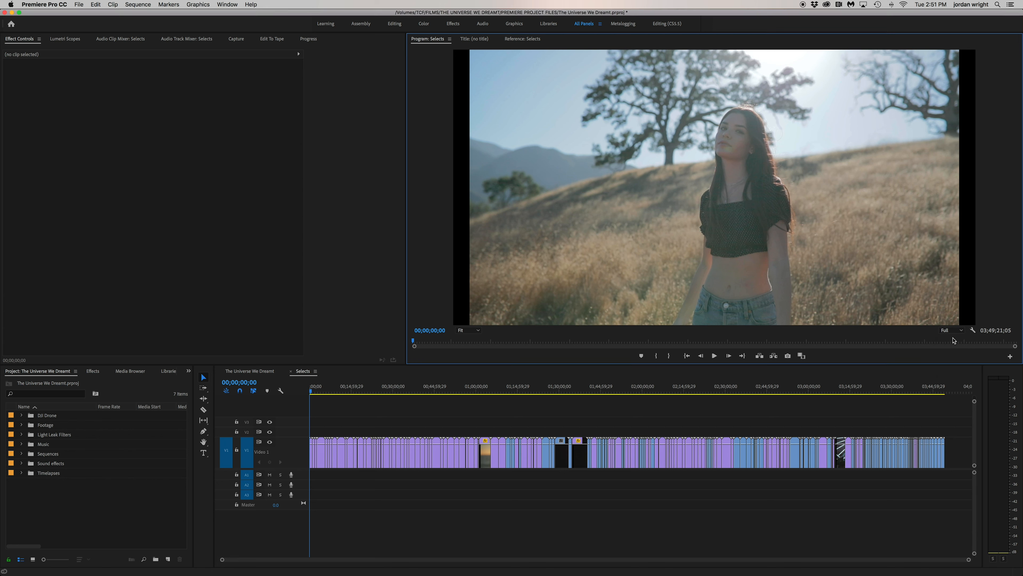
# Play through the start of the first clip and ripple trim its unwanted opening up to 00;00;22;21
pyautogui.click(362, 415)
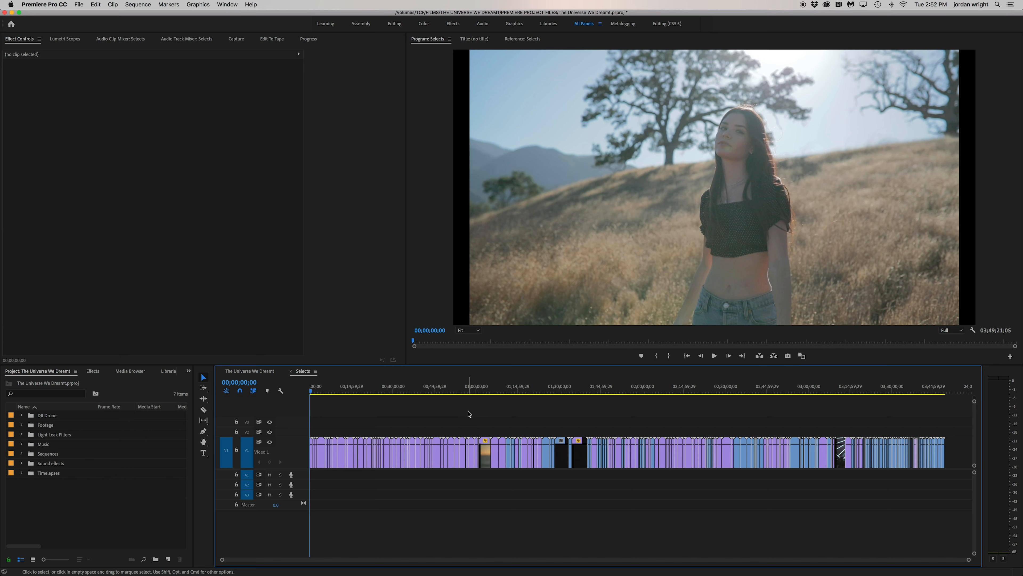
pyautogui.press('=')
pyautogui.press('=')
pyautogui.press('=')
pyautogui.press('=')
pyautogui.press('=')
pyautogui.press('=')
pyautogui.press('=')
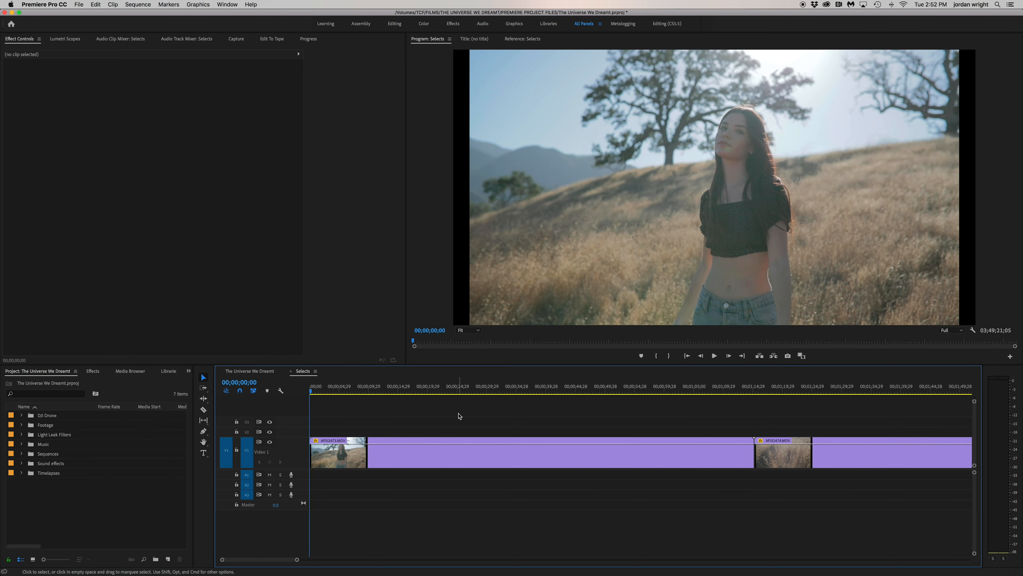
pyautogui.press('space')
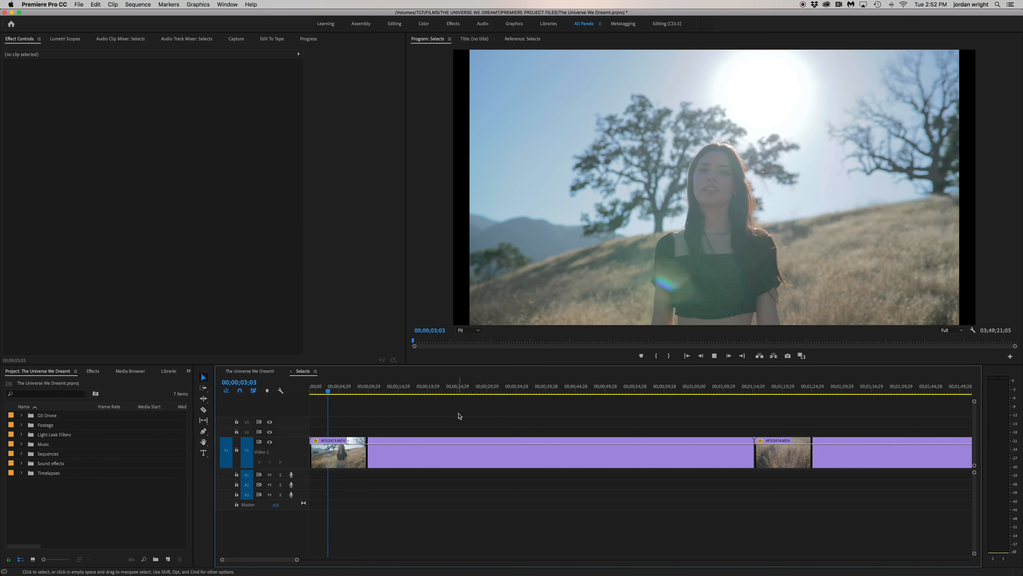
pyautogui.press('-')
pyautogui.press('-')
pyautogui.moveTo(322, 392); pyautogui.dragTo(344, 393)
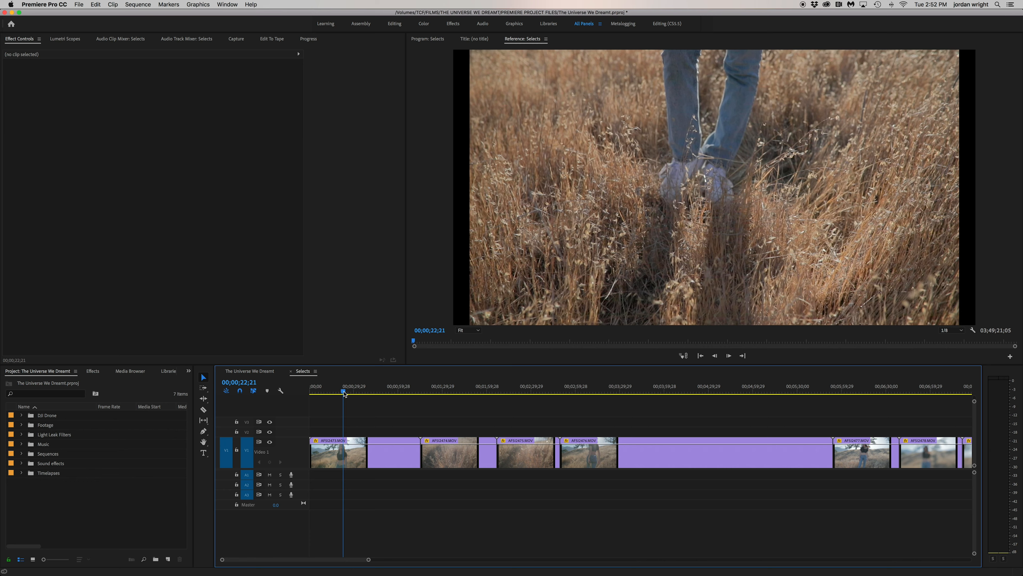
# Split the first clip at 00;00;07;17 and ripple trim the unwanted footage directly after the cut
pyautogui.moveTo(345, 393); pyautogui.dragTo(323, 394)
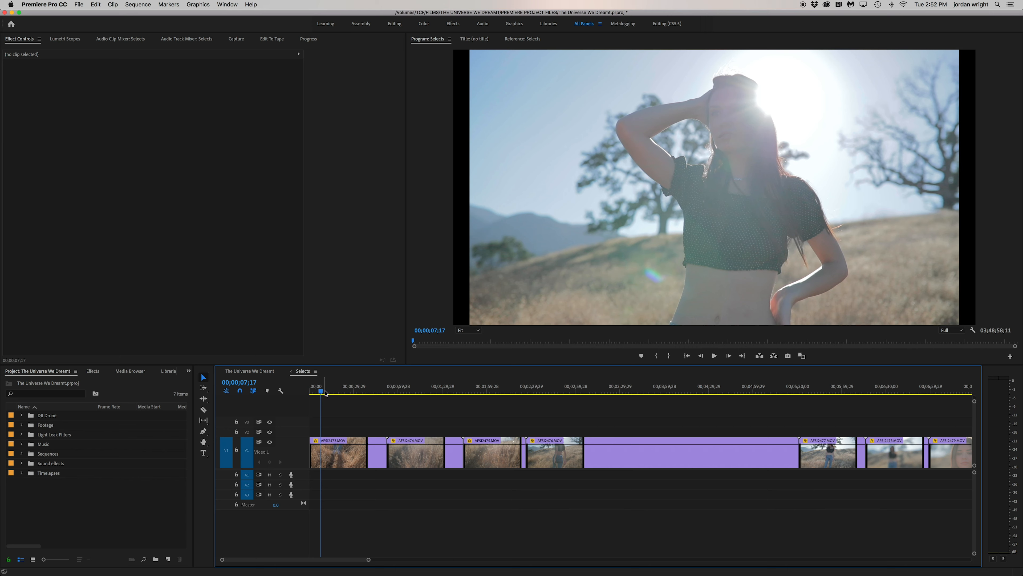
pyautogui.press('super+k')
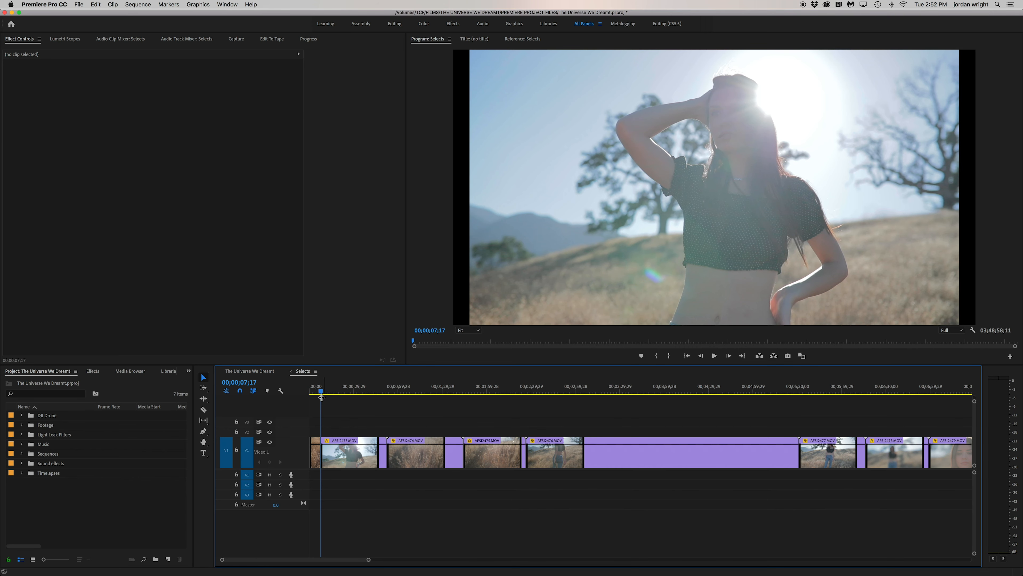
pyautogui.moveTo(326, 394); pyautogui.dragTo(347, 395)
pyautogui.press('q')
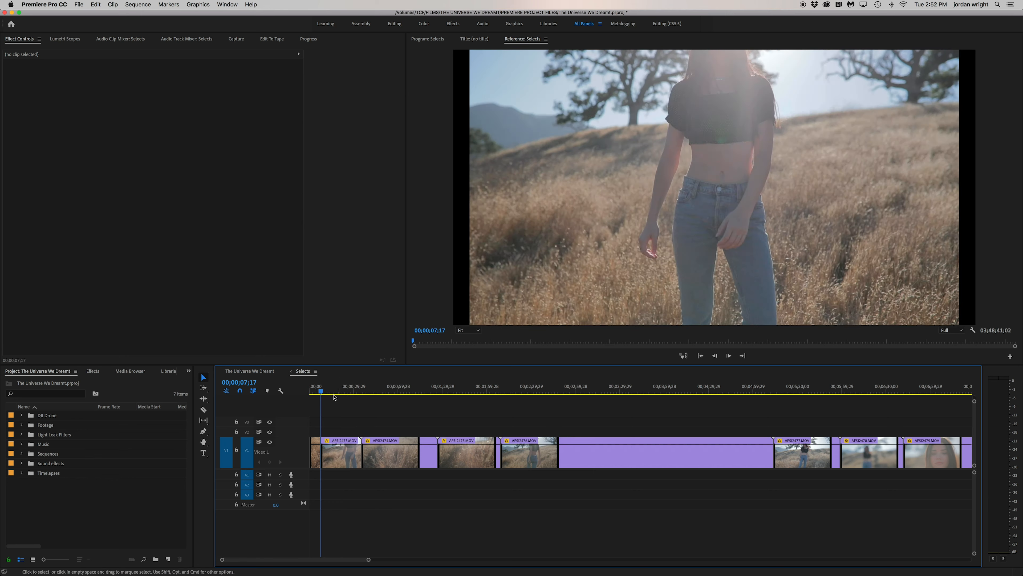
# Split the remainder of the first clip at 00;00;19;21 and ripple delete its leftover tail
pyautogui.moveTo(324, 391); pyautogui.dragTo(340, 393)
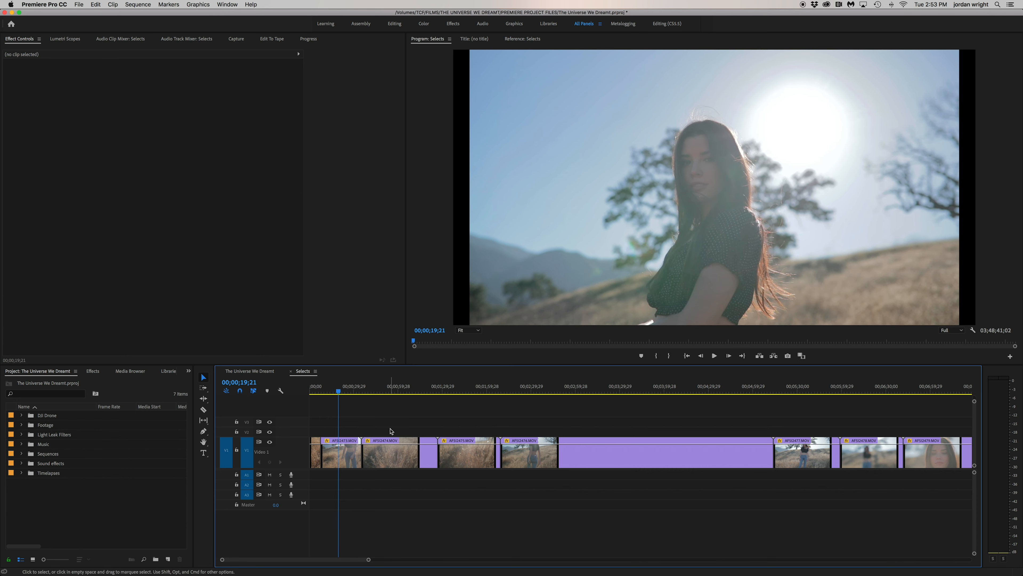
pyautogui.moveTo(349, 393); pyautogui.dragTo(362, 394)
pyautogui.click(362, 394)
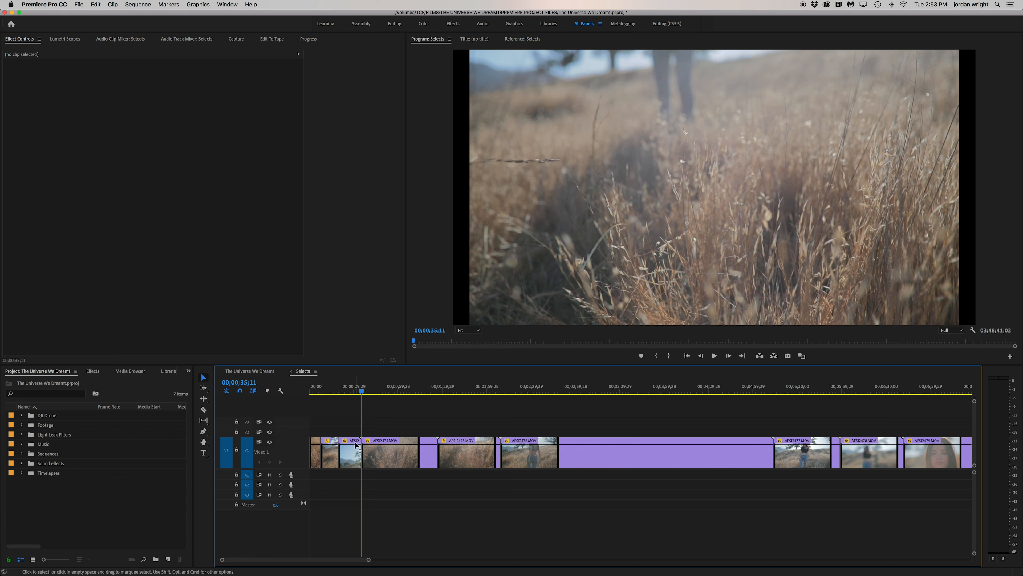
pyautogui.click(354, 459)
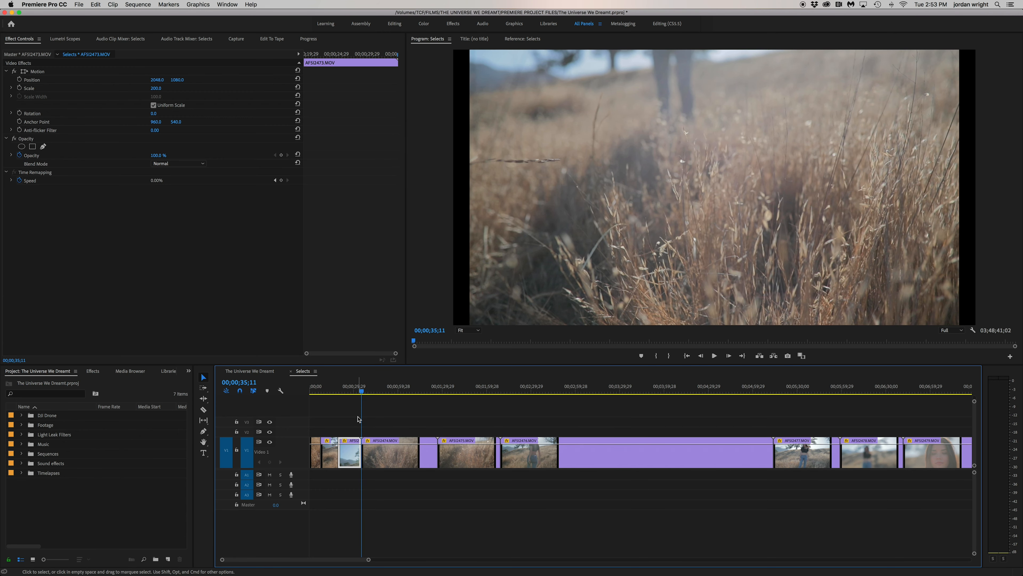
pyautogui.hotkey('alt', 'BackSpace')
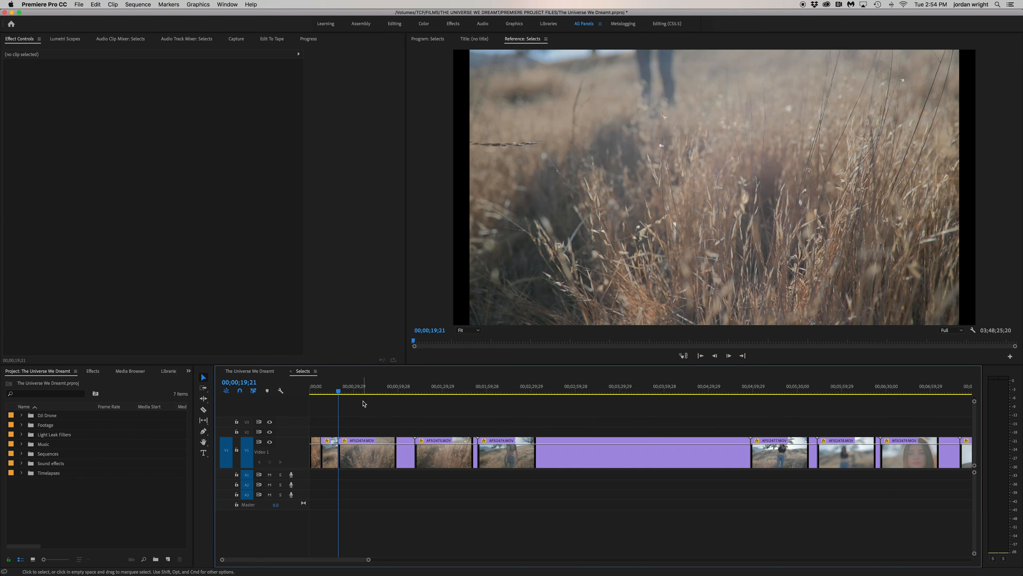
# Ripple trim the start of the AFSI2474.MOV clip, split it at 00;00;32;28 and remove the unwanted footage after the cut
pyautogui.press('q')
pyautogui.moveTo(340, 392); pyautogui.dragTo(359, 394)
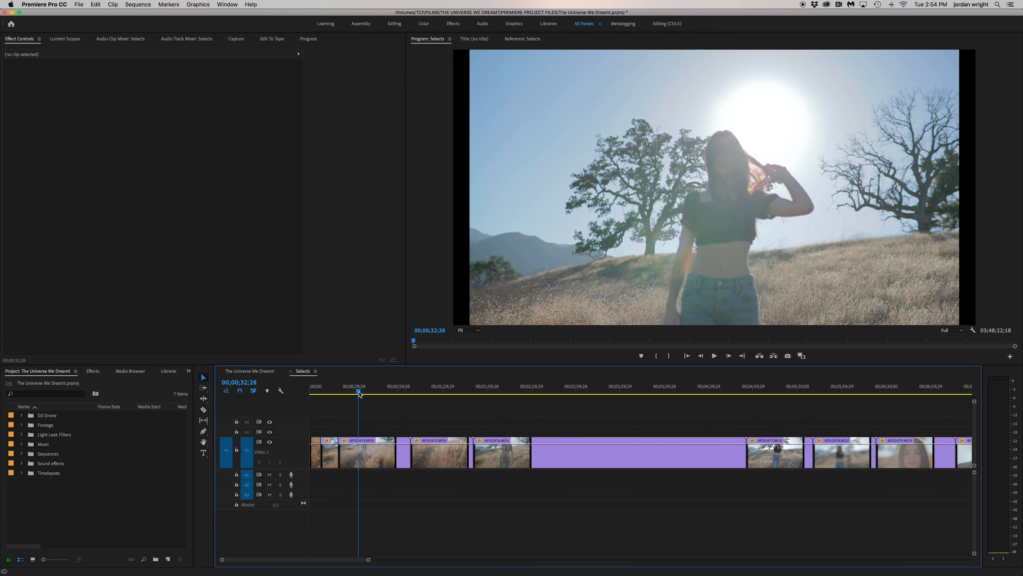
pyautogui.press('space')
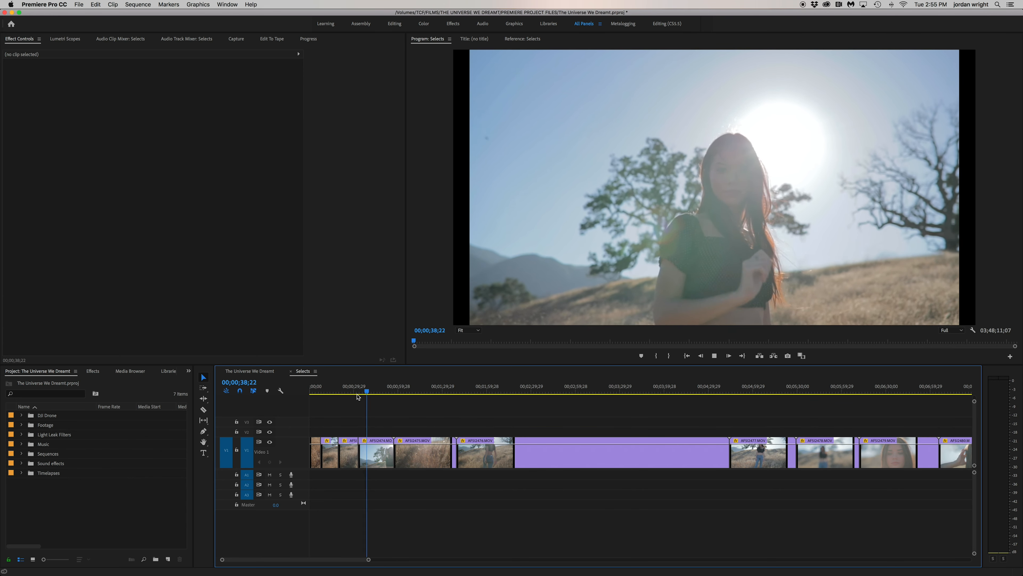
# Assign the Green label color to the short AFSI2474.MOV segment at 00;00;36;22
pyautogui.click(363, 390)
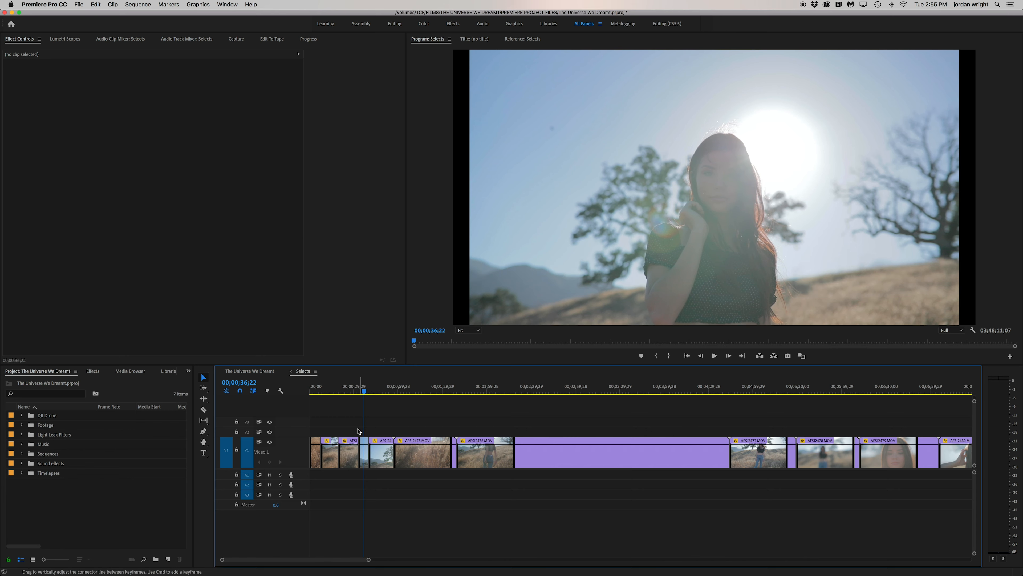
pyautogui.rightClick(365, 459)
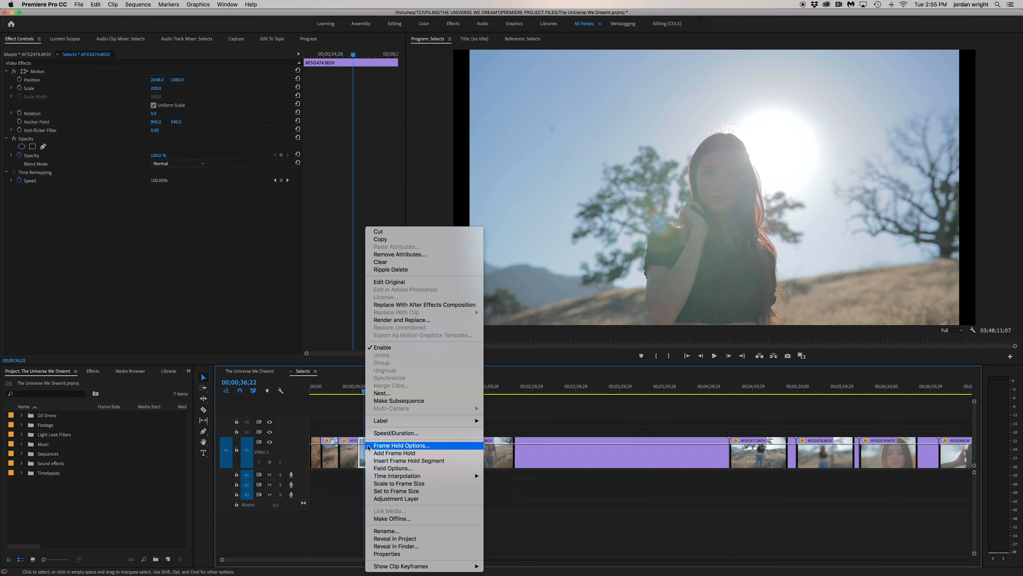
pyautogui.moveTo(383, 420)
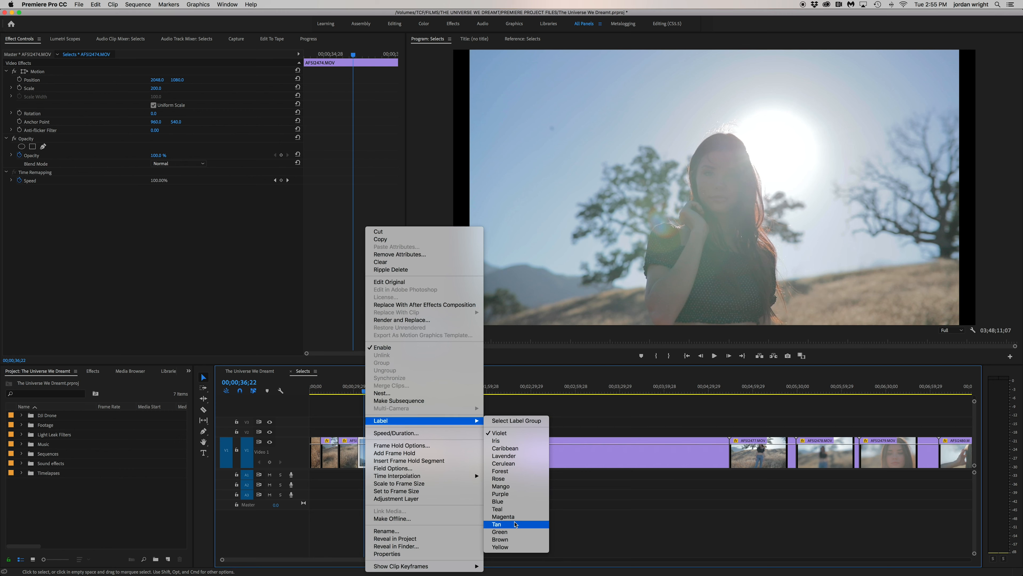
pyautogui.click(509, 533)
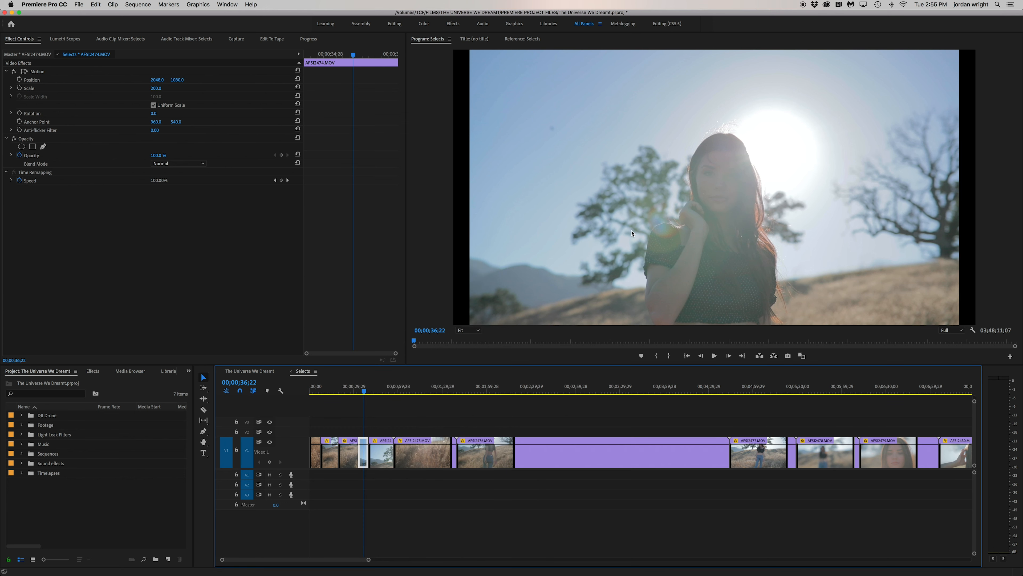
pyautogui.click(402, 424)
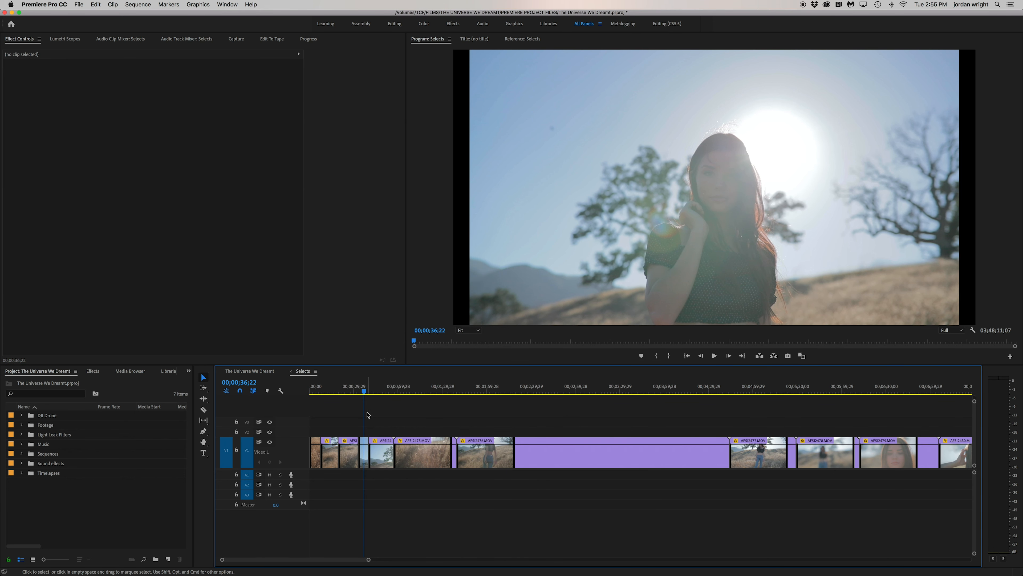
# Review the green-labeled AFSI2474.MOV segment and the clips following it by scrubbing through the Selects sequence
pyautogui.press('=')
pyautogui.press('=')
pyautogui.moveTo(526, 390)
pyautogui.mouseDown()
pyautogui.moveTo(415, 400)
pyautogui.moveTo(521, 393)
pyautogui.mouseUp()
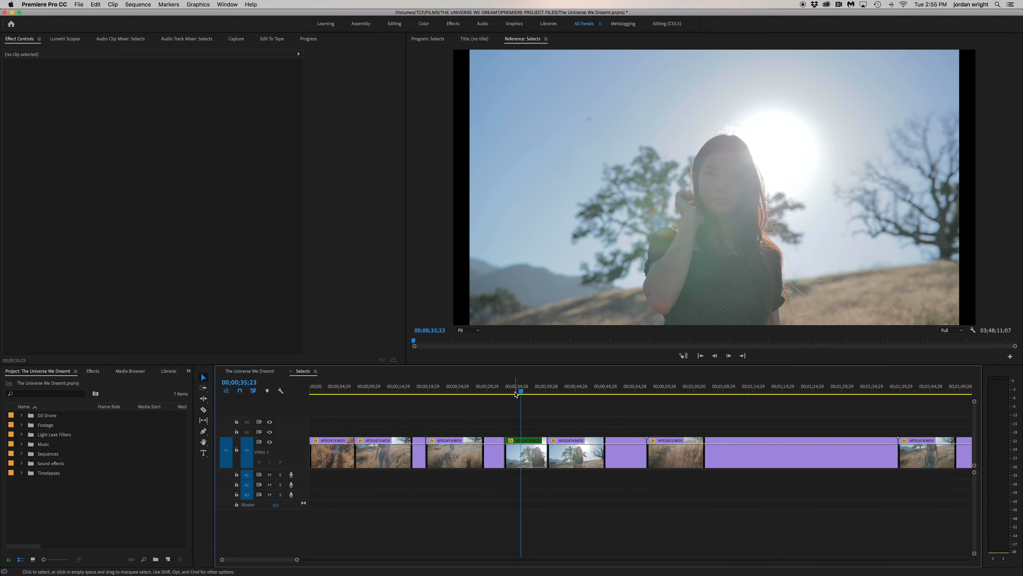
pyautogui.press('-')
pyautogui.press('-')
pyautogui.press('-')
pyautogui.click(354, 391)
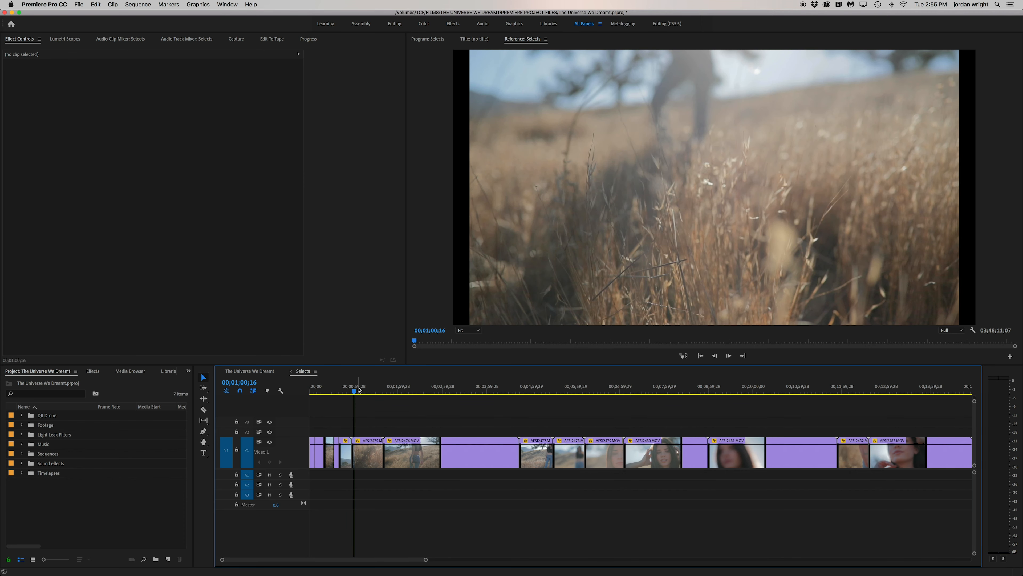
pyautogui.moveTo(359, 389); pyautogui.dragTo(428, 393)
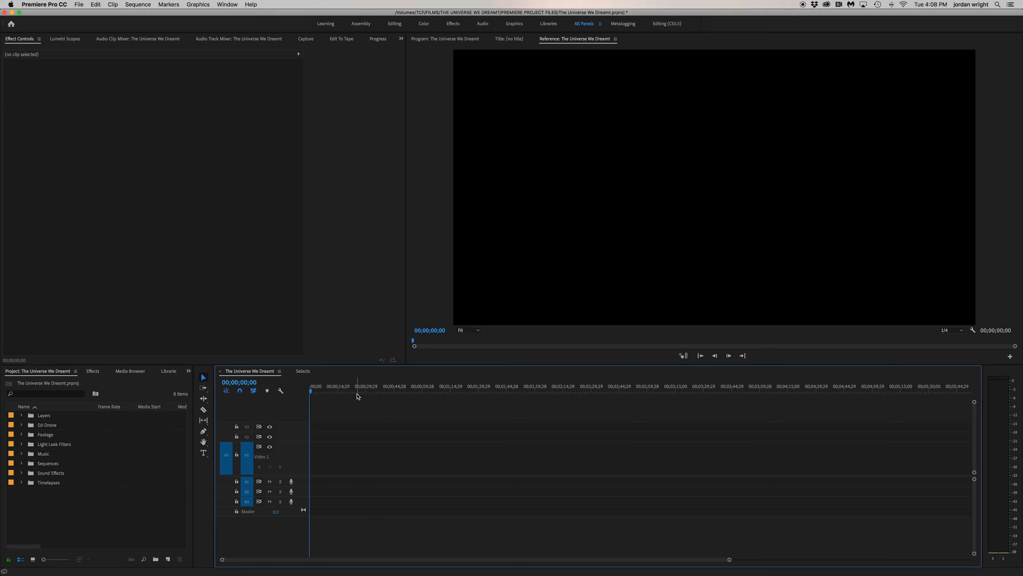
# Open the Selects sequence and examine the Color Balance (RGB) and Color Emboss settings of the lowest stacked AFSI2922.MOV clip
pyautogui.click(303, 371)
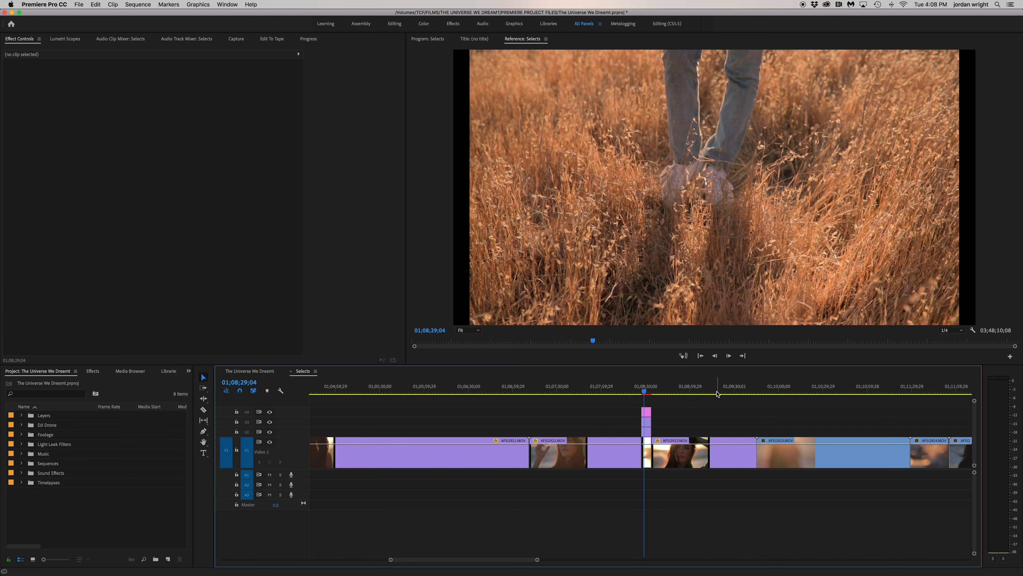
pyautogui.press('=')
pyautogui.press('=')
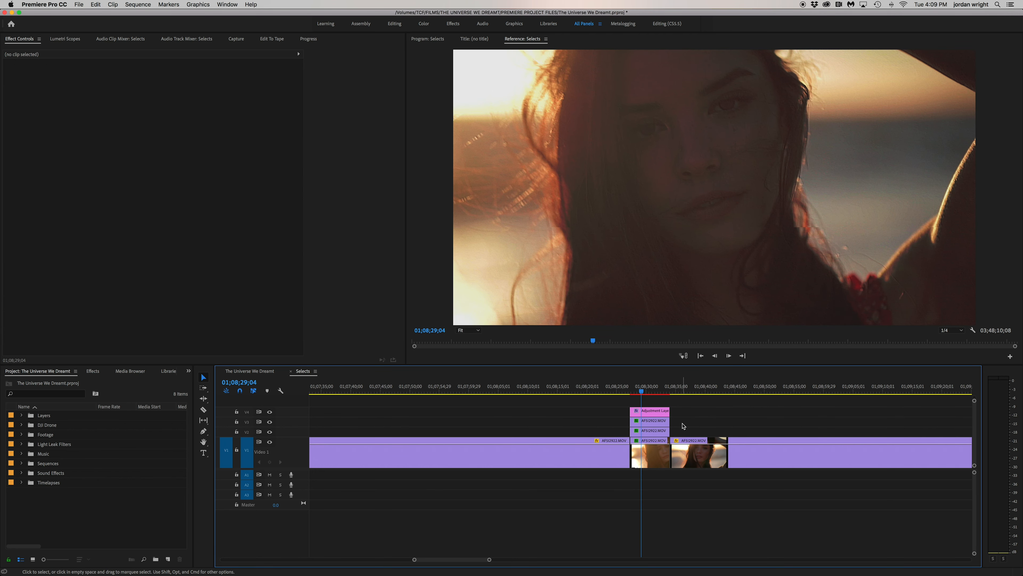
pyautogui.click(651, 458)
pyautogui.click(6, 199)
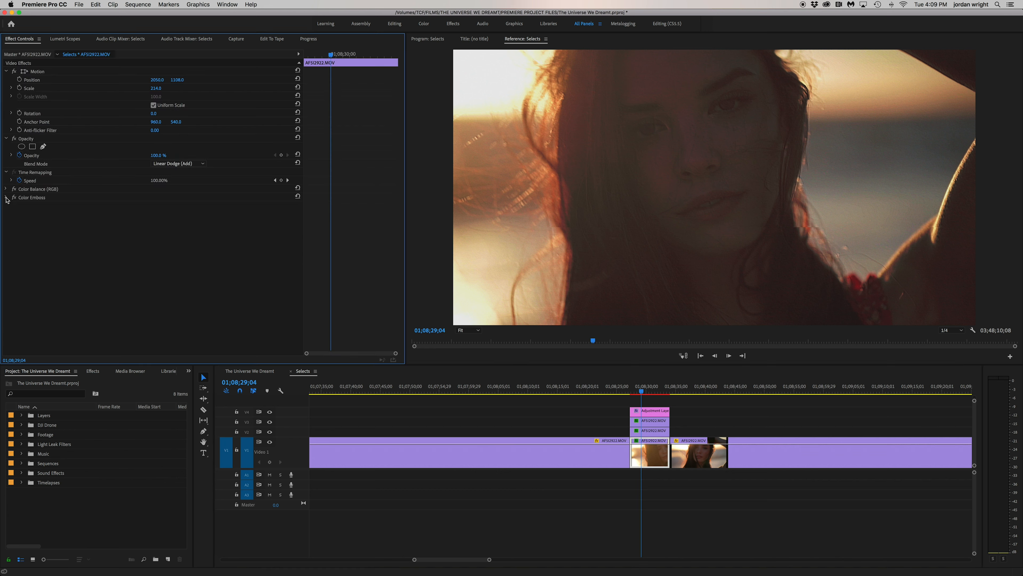
pyautogui.click(6, 197)
pyautogui.click(6, 189)
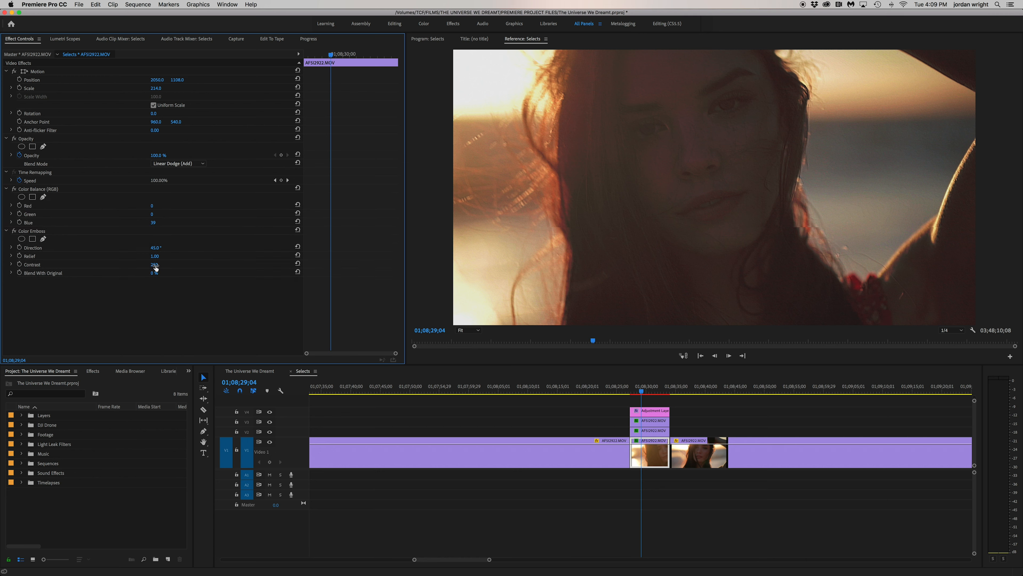
# Compare the Color Balance (RGB) settings across the three stacked copies of the AFSI2922.MOV clip
pyautogui.click(648, 459)
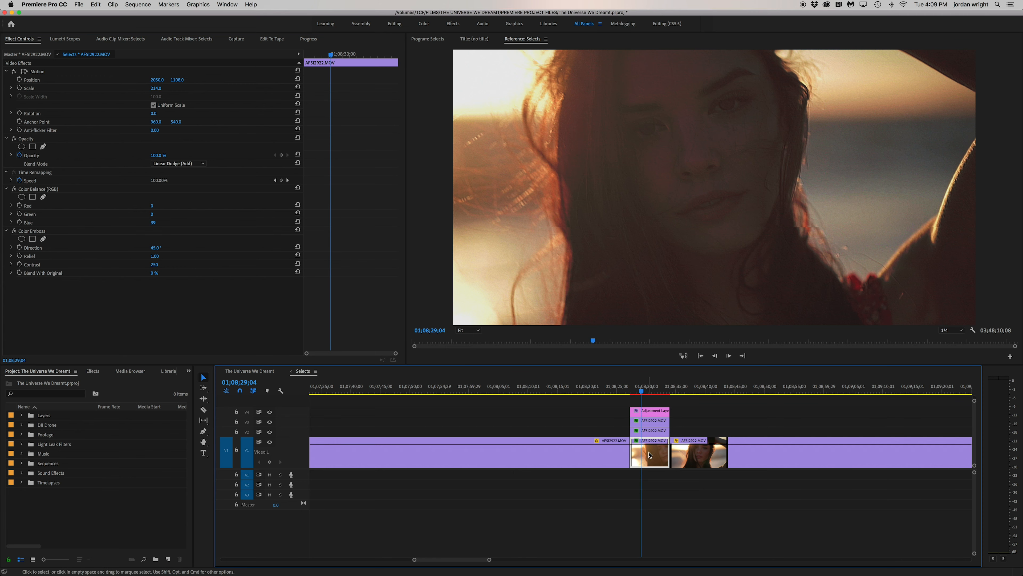
pyautogui.click(659, 433)
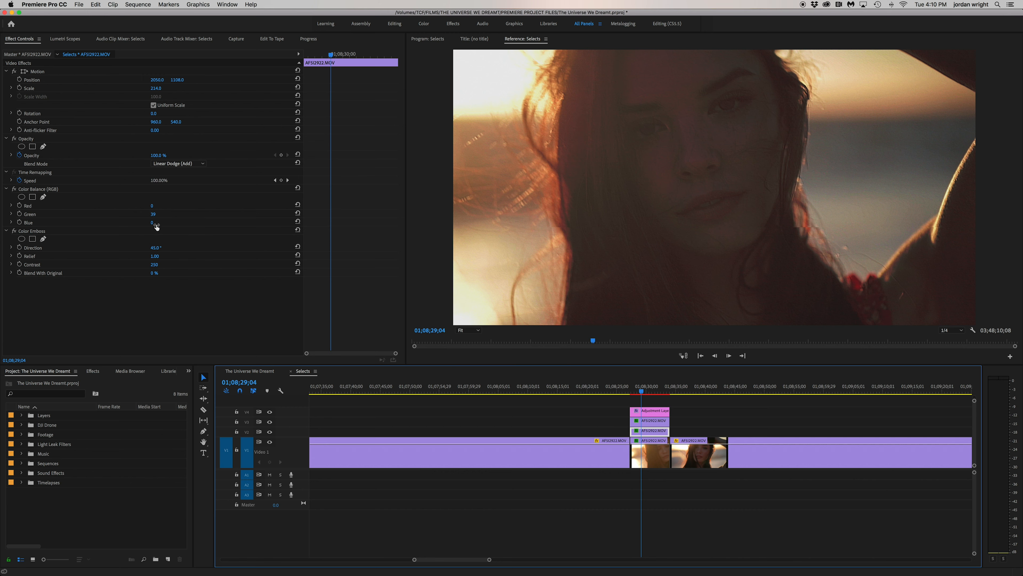
pyautogui.click(682, 419)
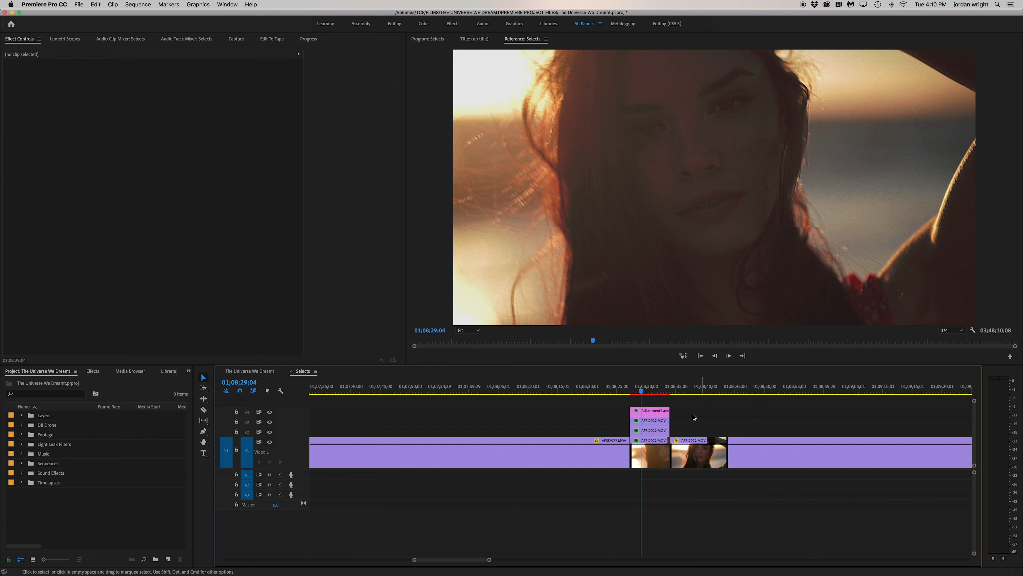
pyautogui.click(649, 424)
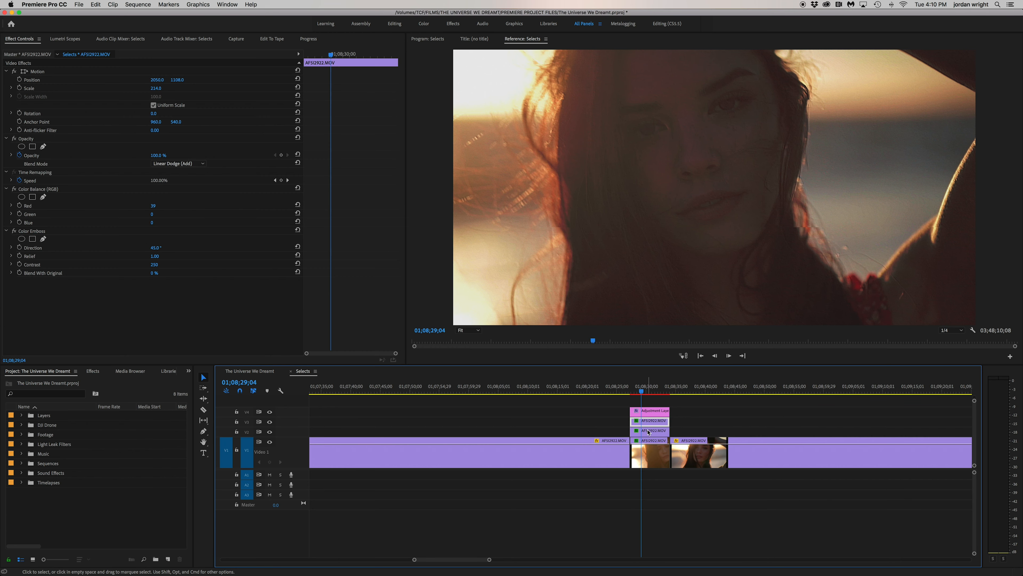
pyautogui.click(649, 453)
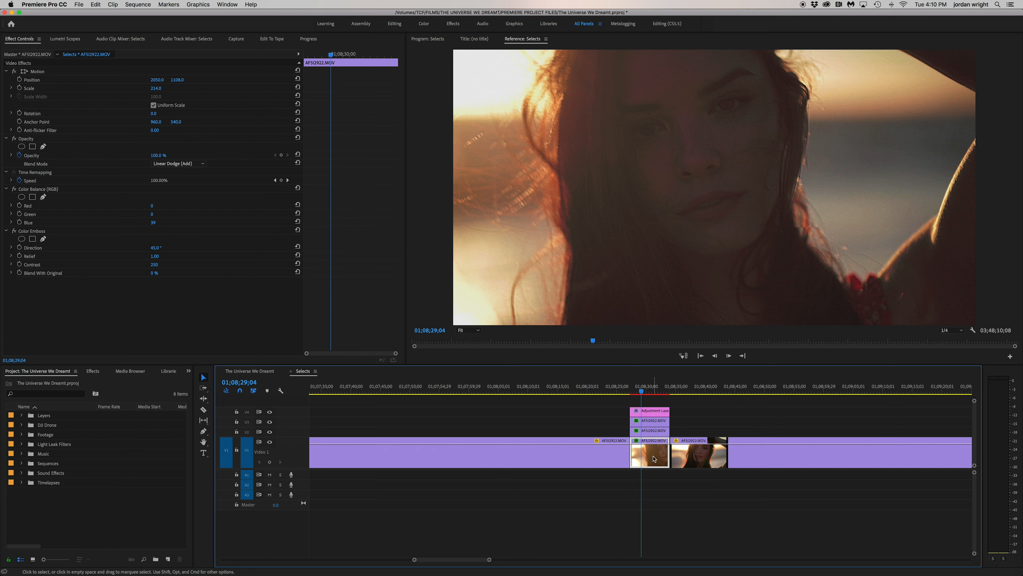
pyautogui.click(654, 432)
pyautogui.click(654, 422)
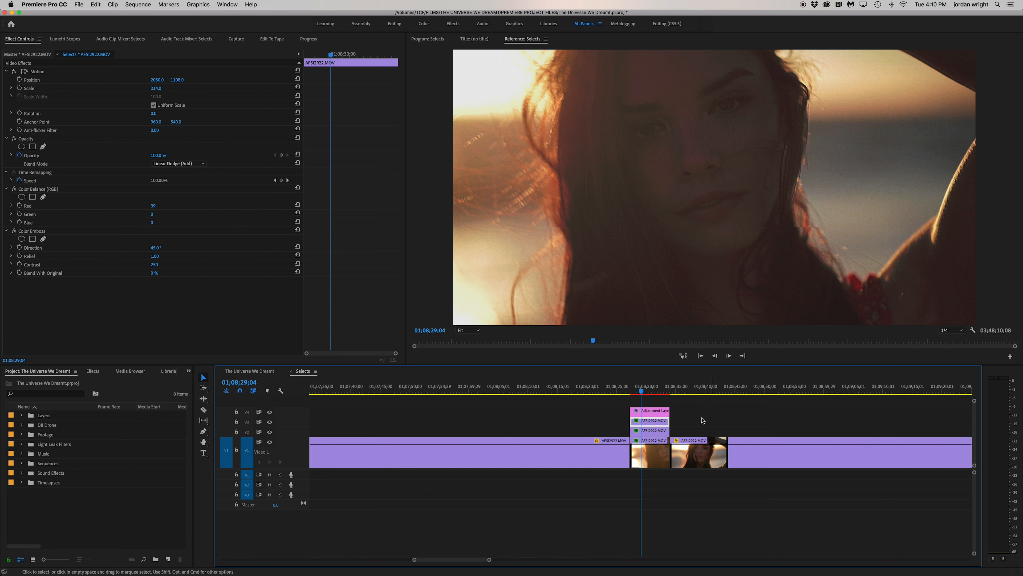
# Check how a new adjustment layer is created and examine the Noise, Wave Warp and Colorista IV settings on the one above the stack
pyautogui.click(654, 413)
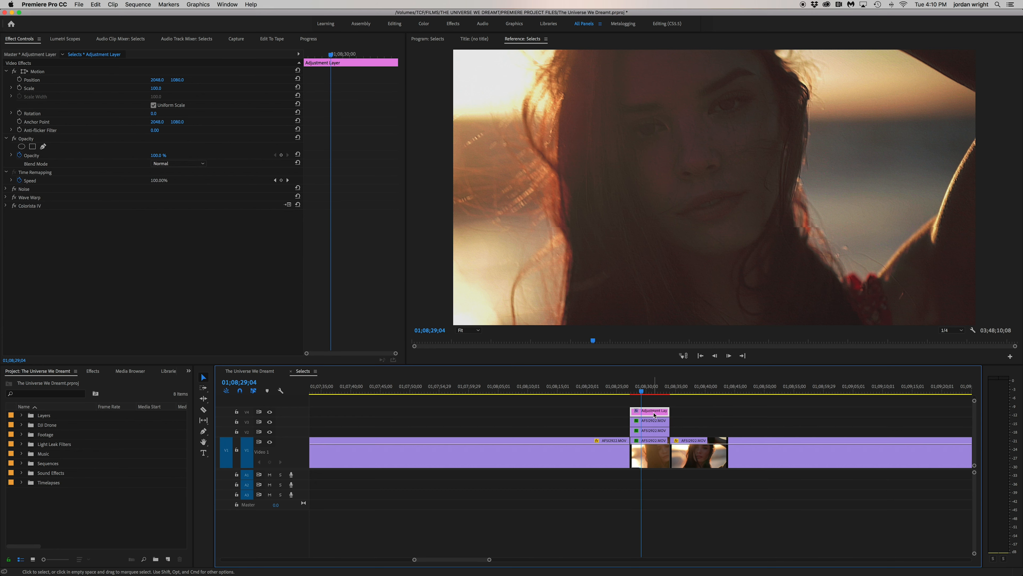
pyautogui.rightClick(76, 514)
pyautogui.moveTo(120, 517)
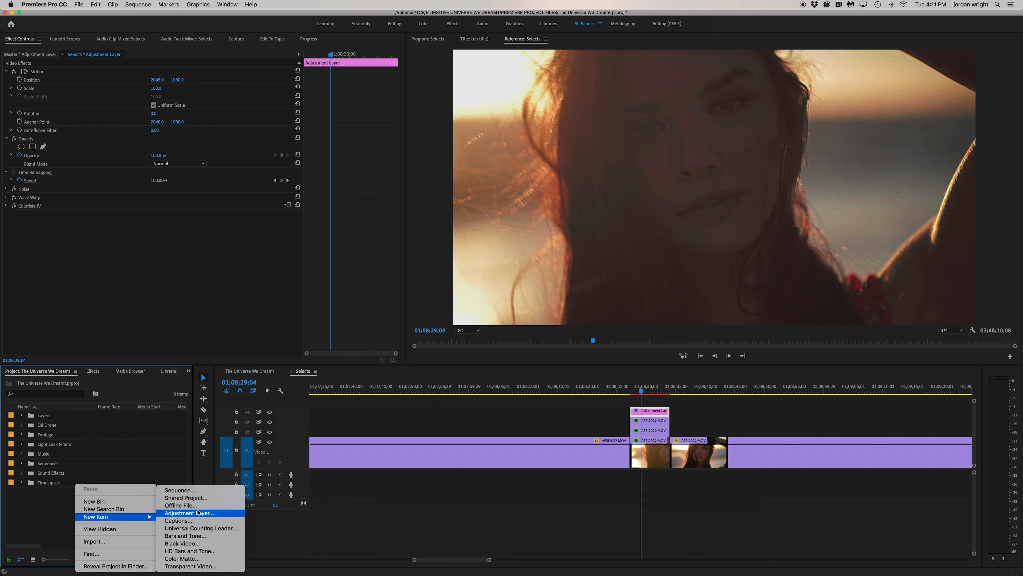
pyautogui.click(650, 413)
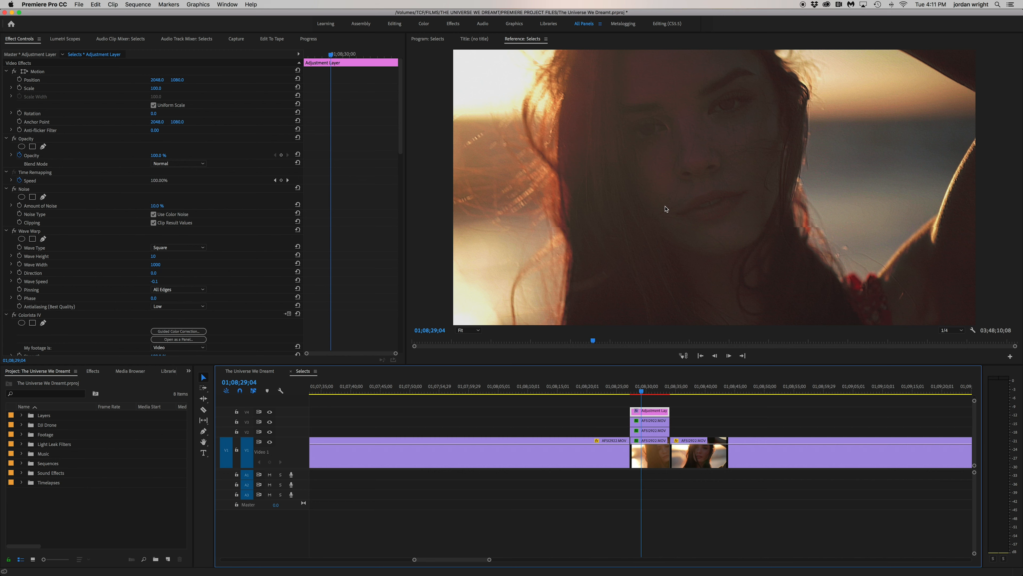
pyautogui.scroll(-15, 266, 260)
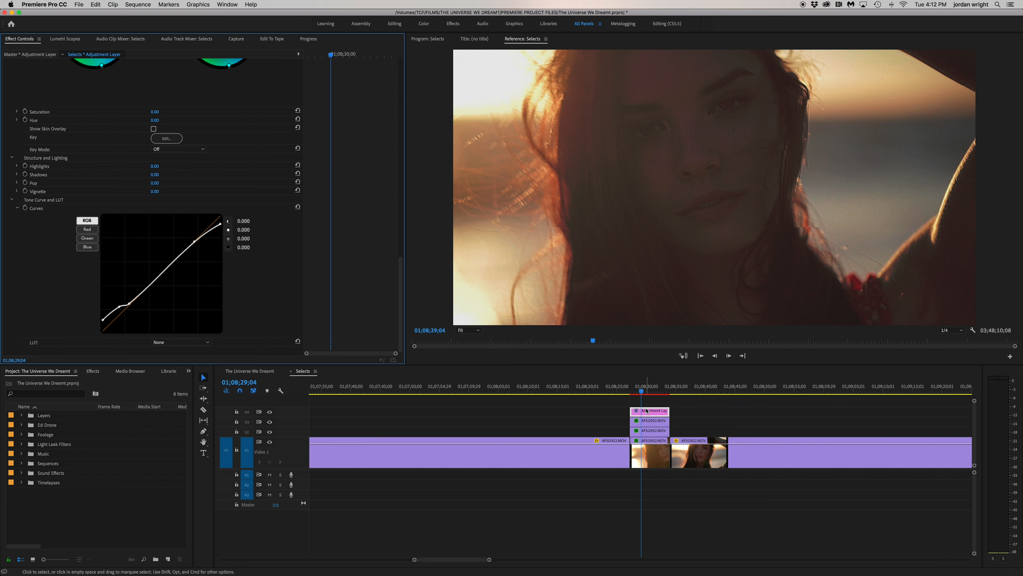
# Mark the stacked AFSI2922.MOV clips as the export range and choose the Renders folder as the output location in the export settings
pyautogui.press('x')
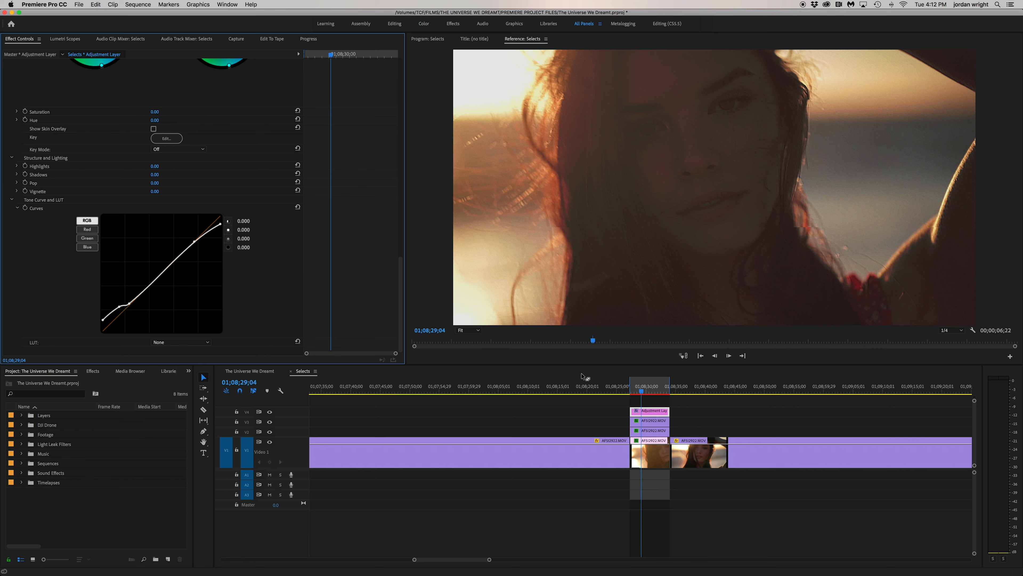
pyautogui.click(685, 413)
pyautogui.press('cmd+m')
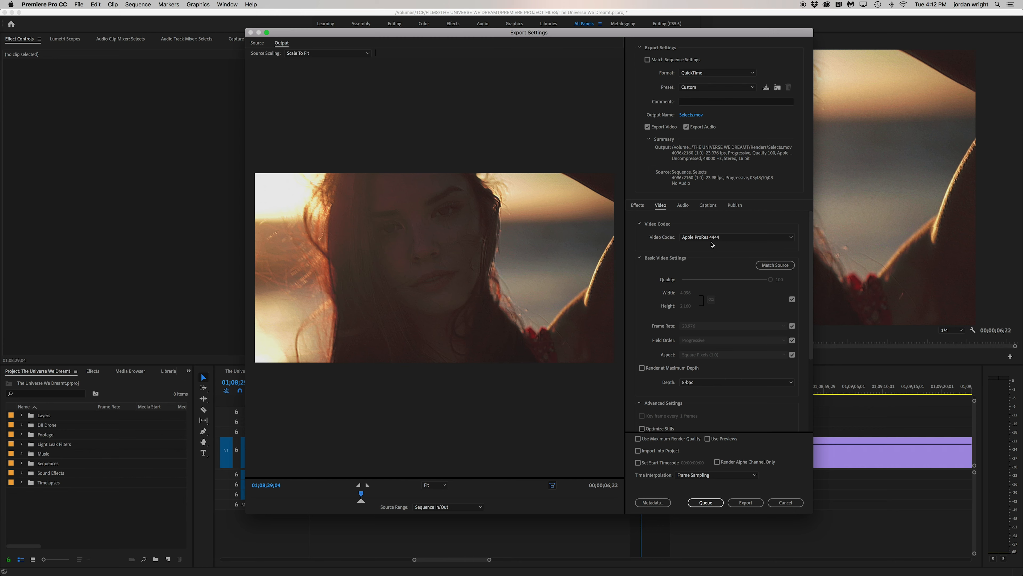
pyautogui.click(698, 115)
pyautogui.click(537, 105)
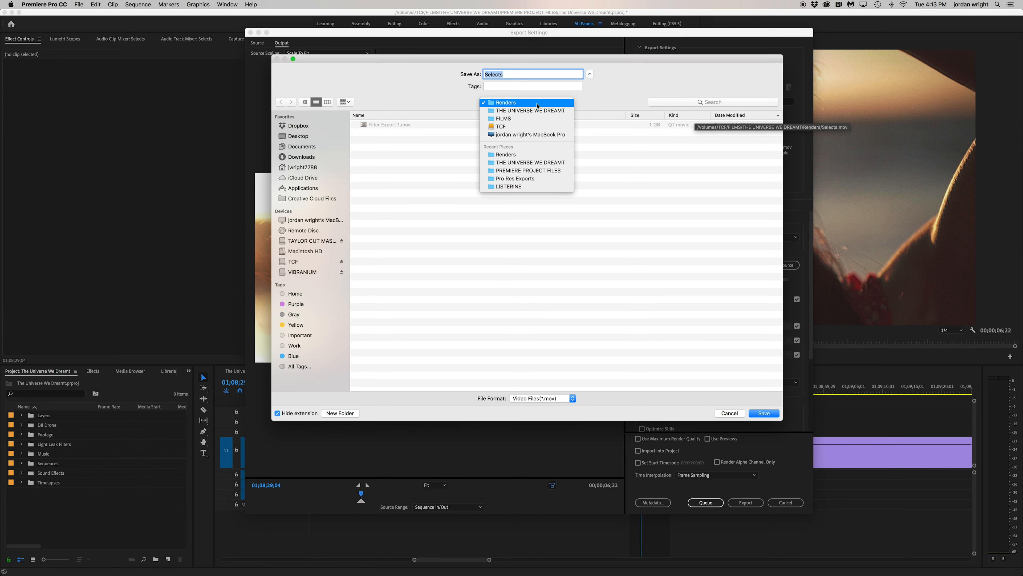
pyautogui.click(530, 163)
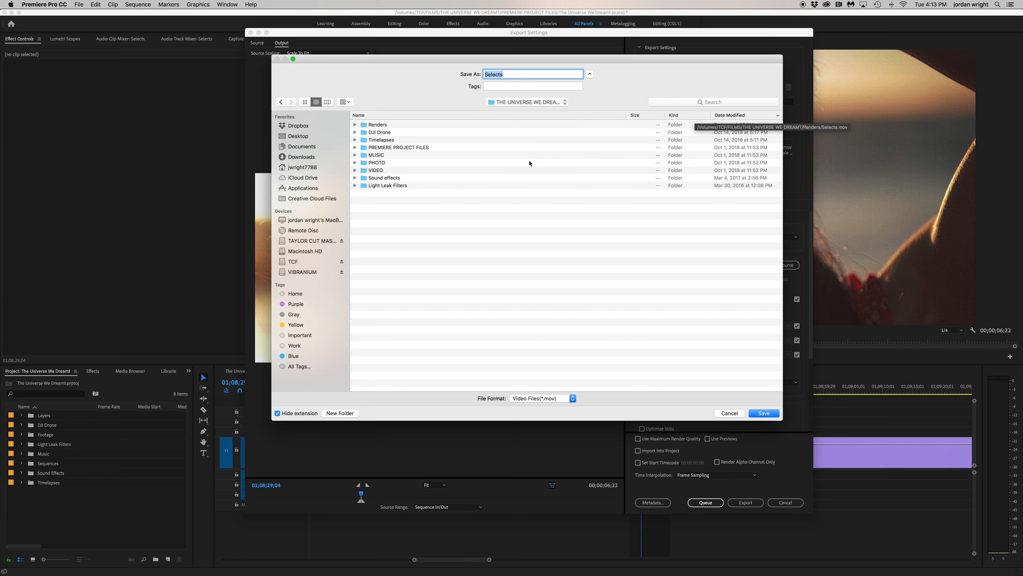
pyautogui.doubleClick(378, 124)
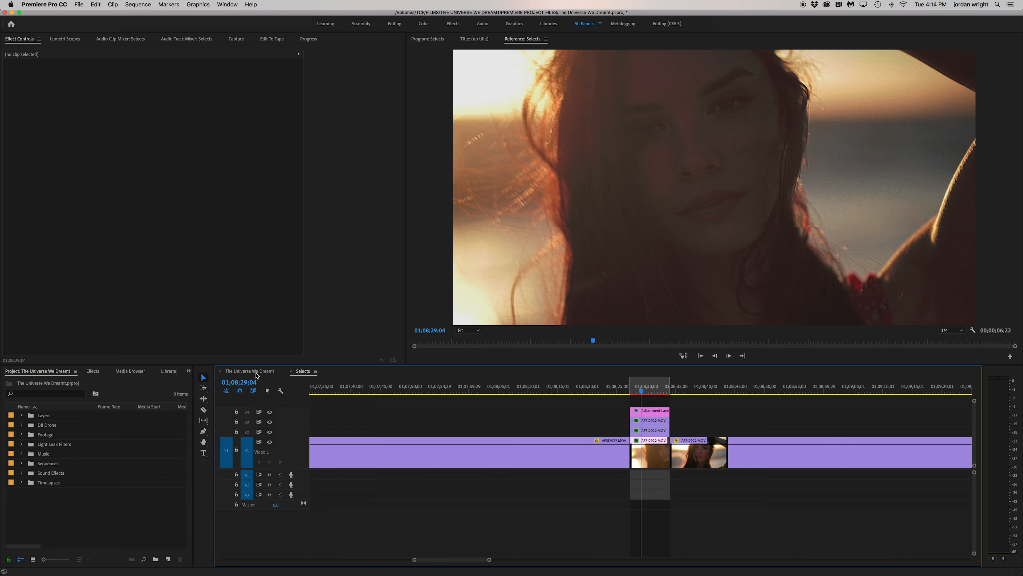
# Import Filter Export 1.mov from the Renders folder and place it on Video 1 of The Universe We Dreamt sequence
pyautogui.click(256, 371)
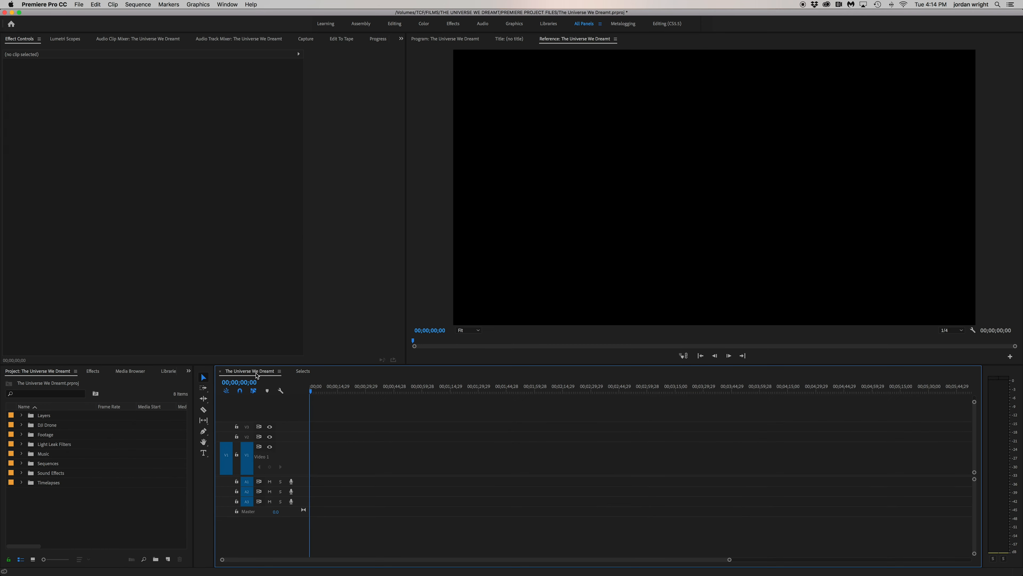
pyautogui.press('super+i')
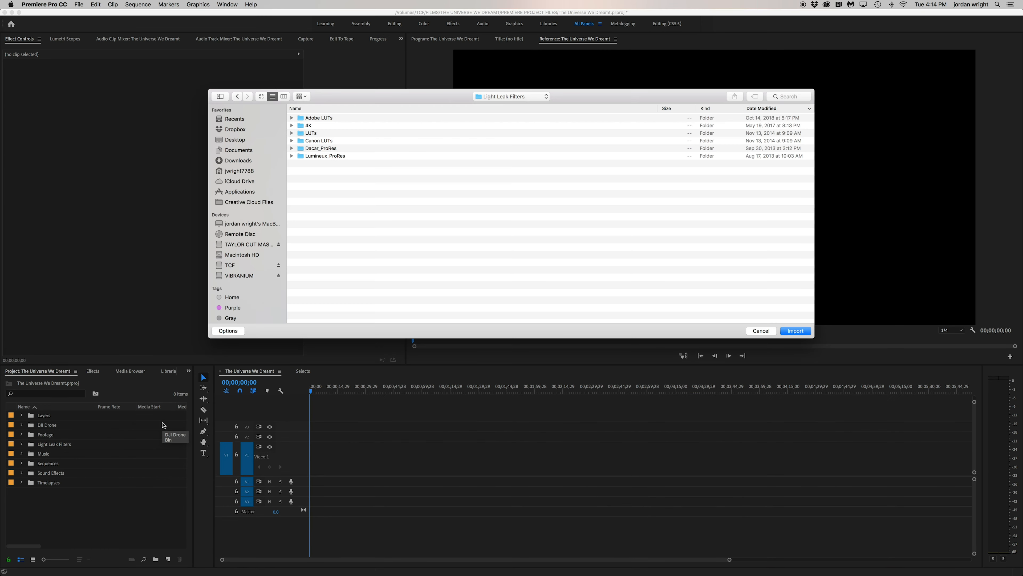
pyautogui.click(513, 100)
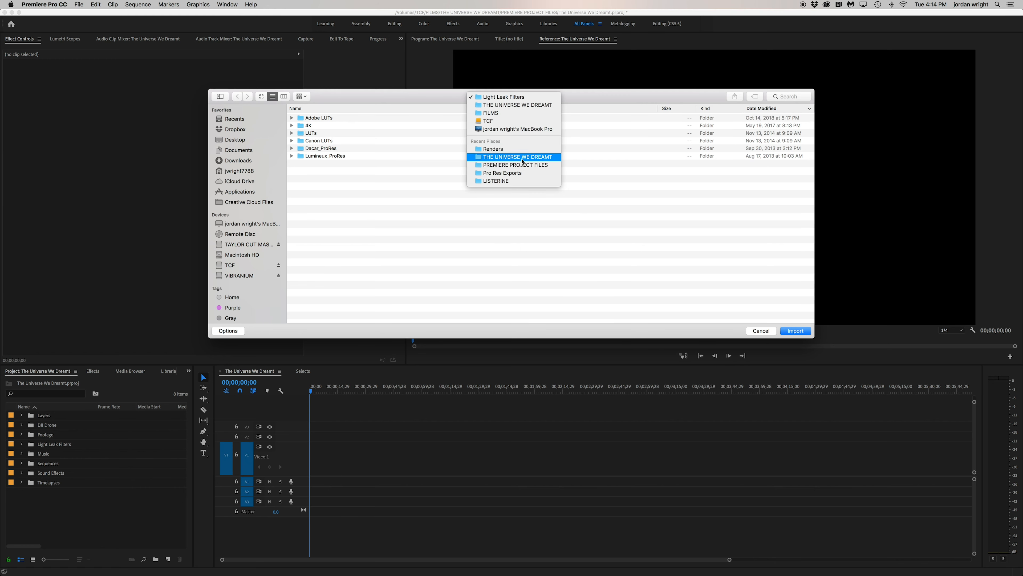
pyautogui.click(495, 119)
pyautogui.doubleClick(318, 118)
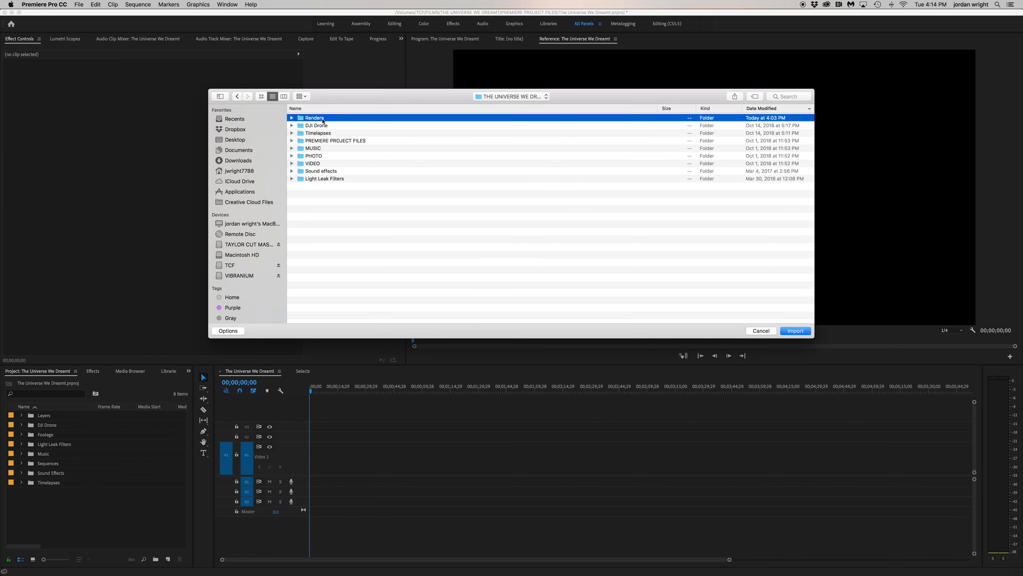
pyautogui.click(322, 119)
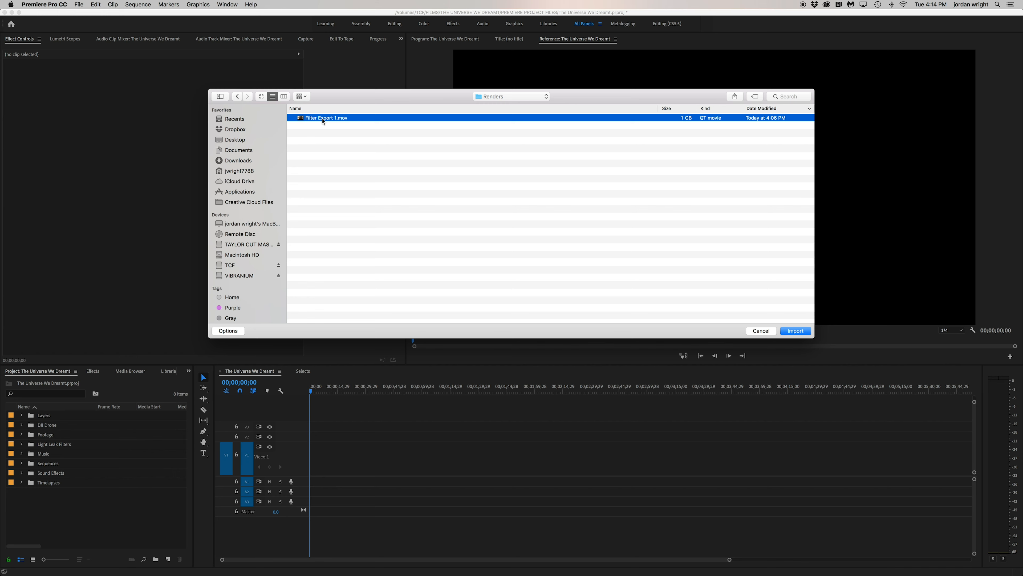
pyautogui.doubleClick(323, 119)
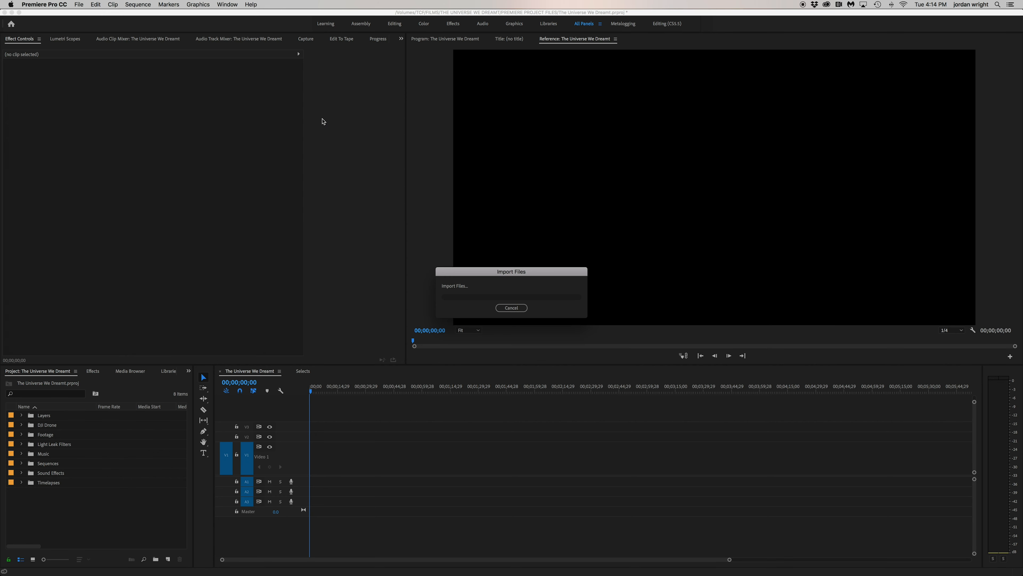
pyautogui.moveTo(31, 427); pyautogui.dragTo(348, 464)
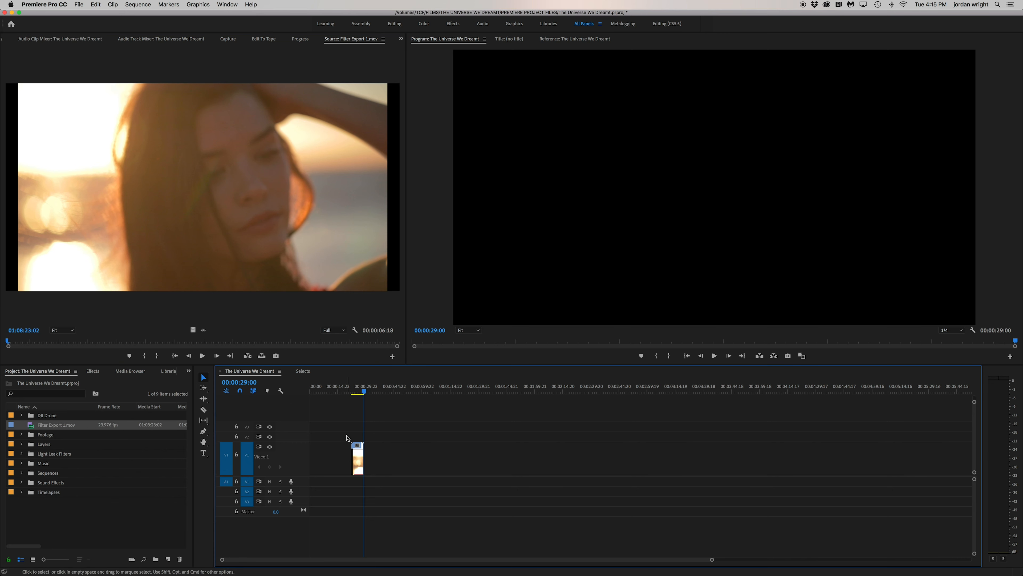
pyautogui.click(354, 389)
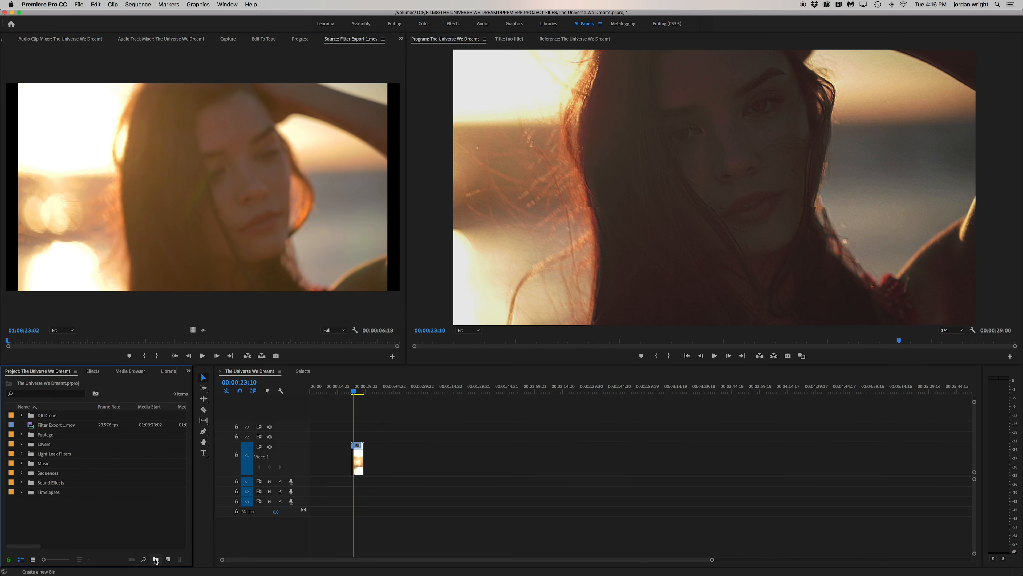
# Create a project bin named Renders and move Filter Export 1.mov into it
pyautogui.click(155, 559)
pyautogui.write('Renders')
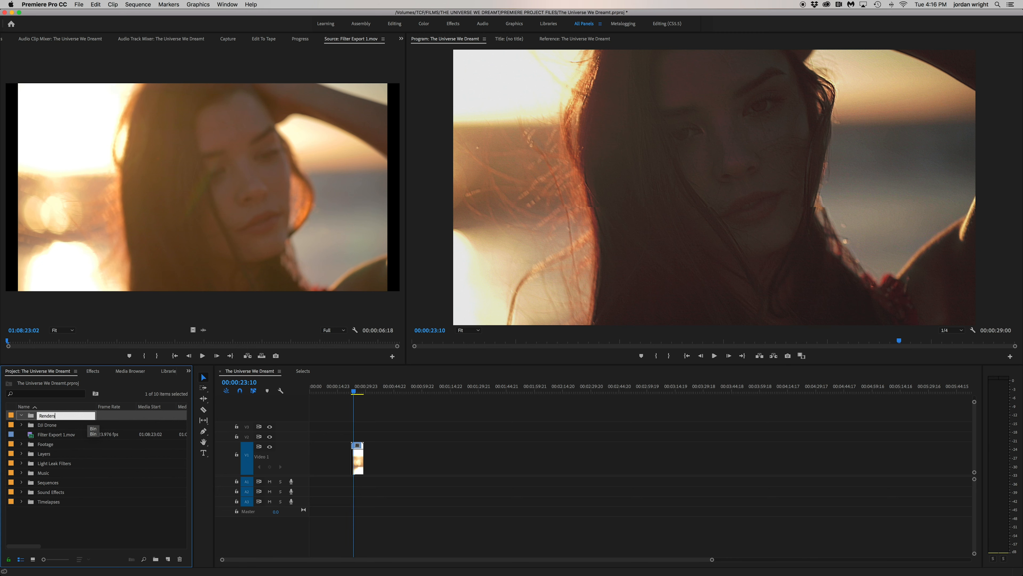
pyautogui.click(33, 431)
pyautogui.moveTo(32, 429); pyautogui.dragTo(41, 415)
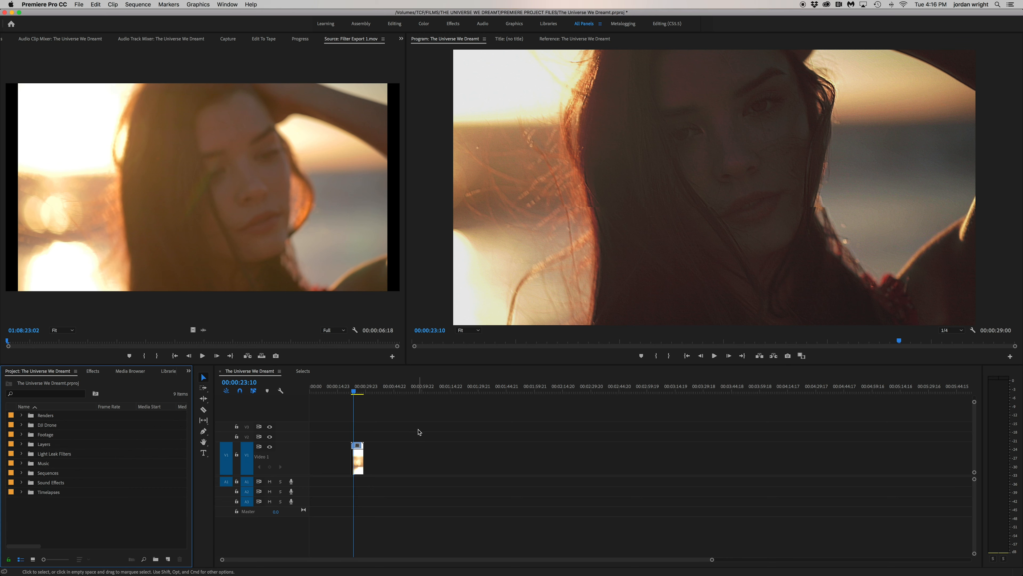
# Ripple delete the empty gap before Filter Export 1.mov so the clip starts the sequence
pyautogui.press('=')
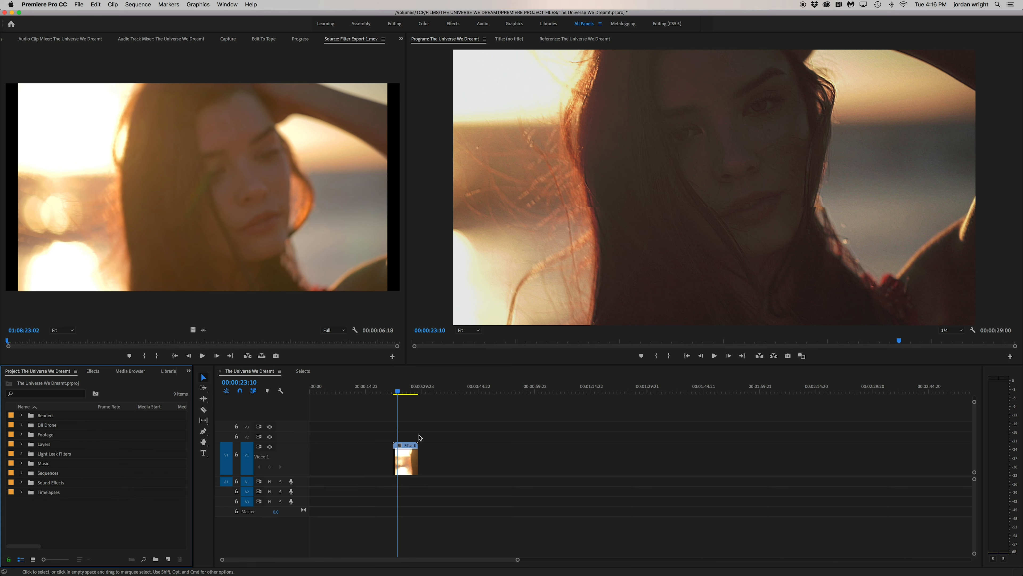
pyautogui.press('=')
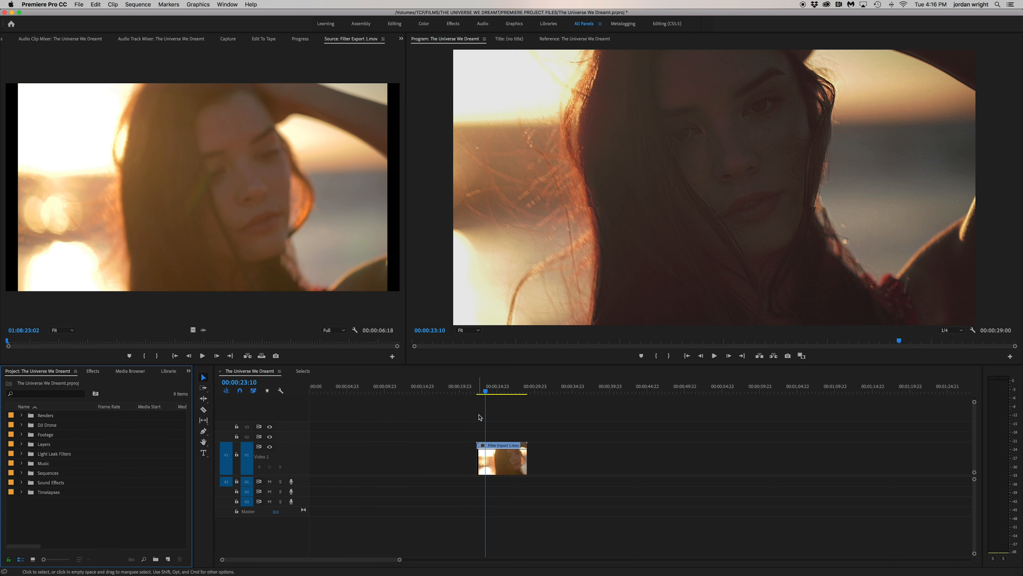
pyautogui.click(407, 455)
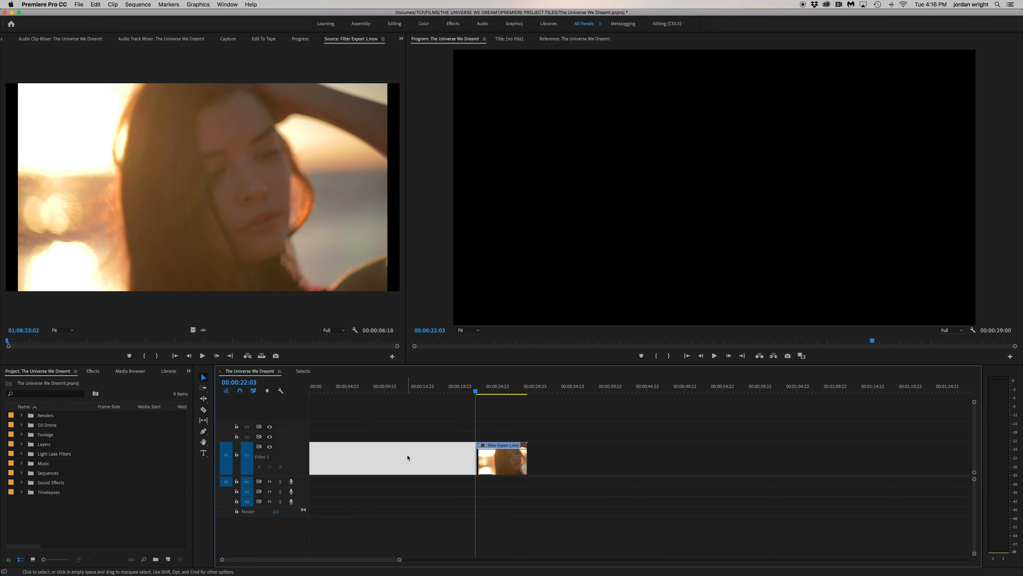
pyautogui.press('Delete')
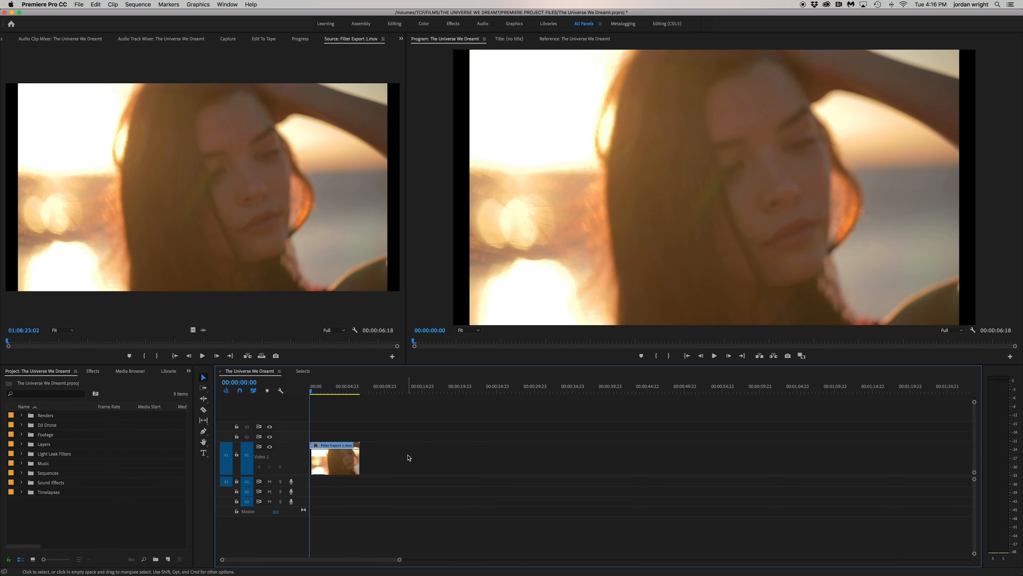
# Find the Colorista IV effect and apply it to Filter Export 1.mov on Video 1
pyautogui.press('space')
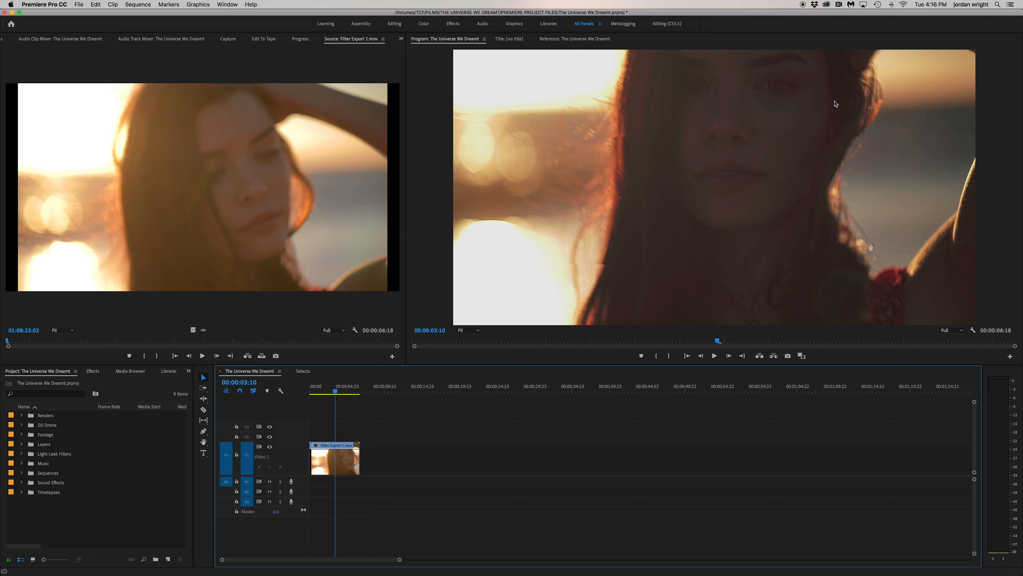
pyautogui.click(96, 373)
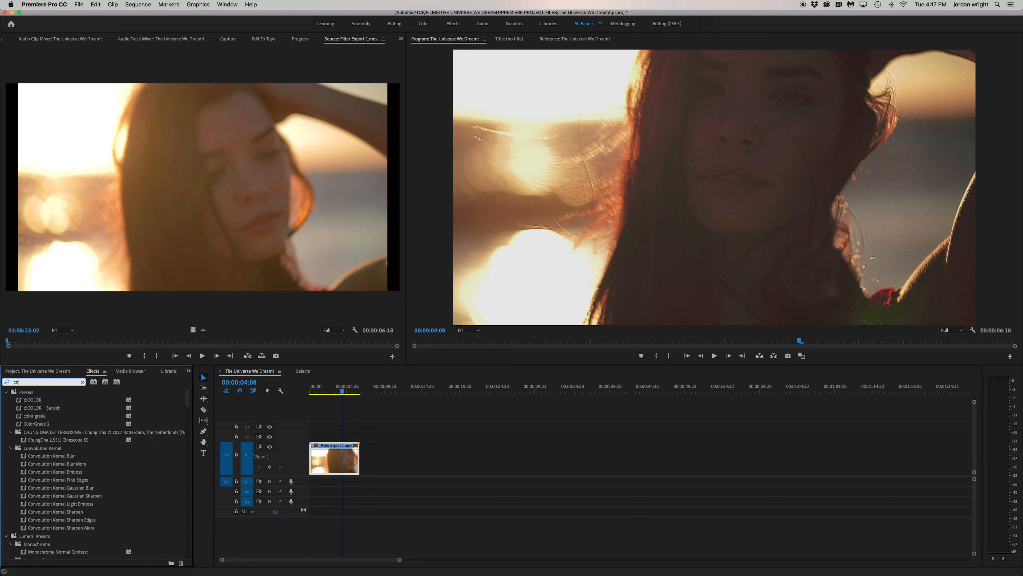
pyautogui.write('colorit')
pyautogui.press('BackSpace')
pyautogui.write('sta')
pyautogui.moveTo(60, 455); pyautogui.dragTo(343, 455)
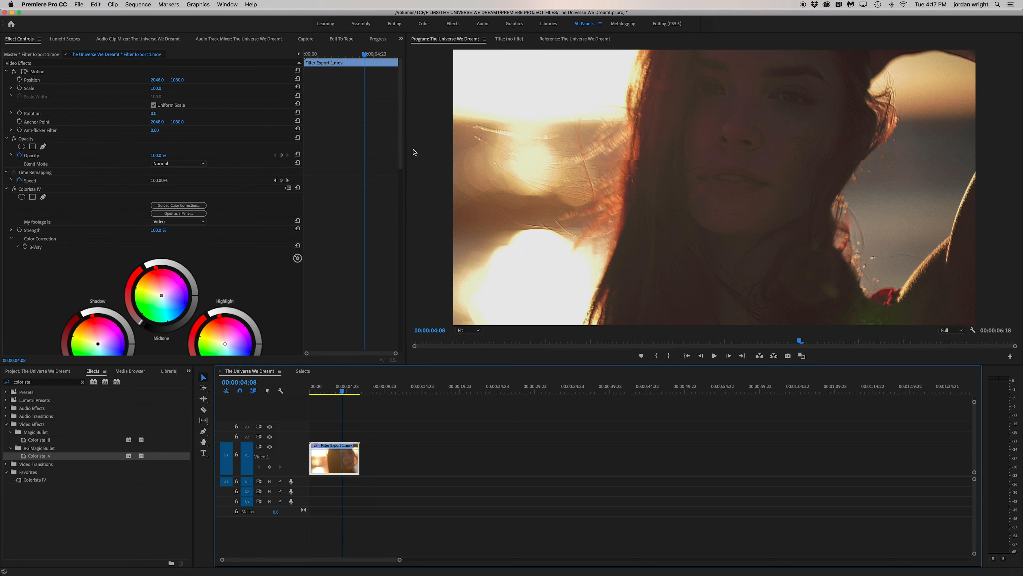
# Tint Colorista IV's 3-Way wheels: highlights toward orange, midtones toward pink and shadows toward green
pyautogui.moveTo(401, 155); pyautogui.dragTo(400, 214)
pyautogui.moveTo(225, 183); pyautogui.dragTo(221, 179)
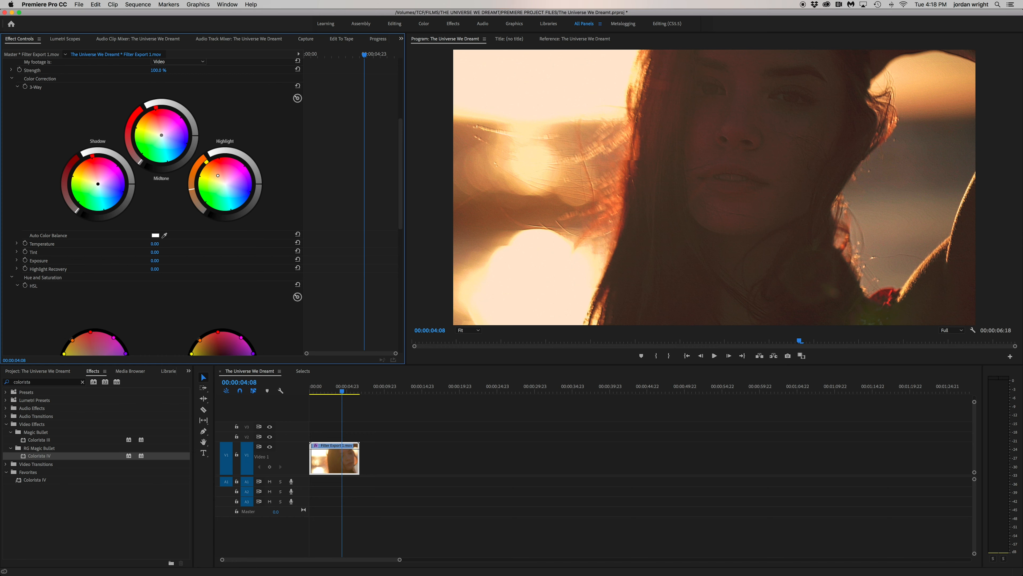
pyautogui.moveTo(162, 135); pyautogui.dragTo(163, 129)
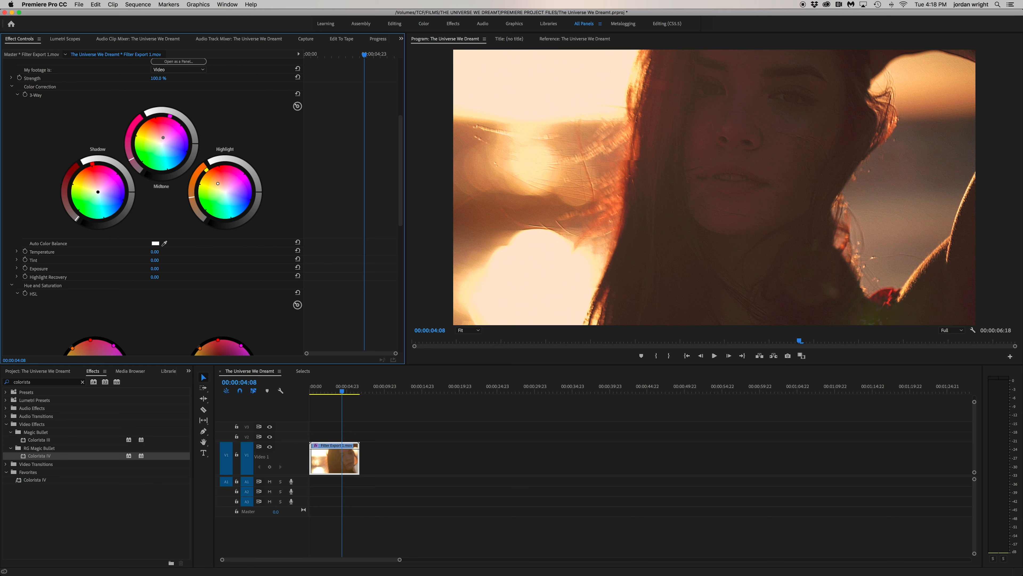
pyautogui.moveTo(99, 192); pyautogui.dragTo(92, 197)
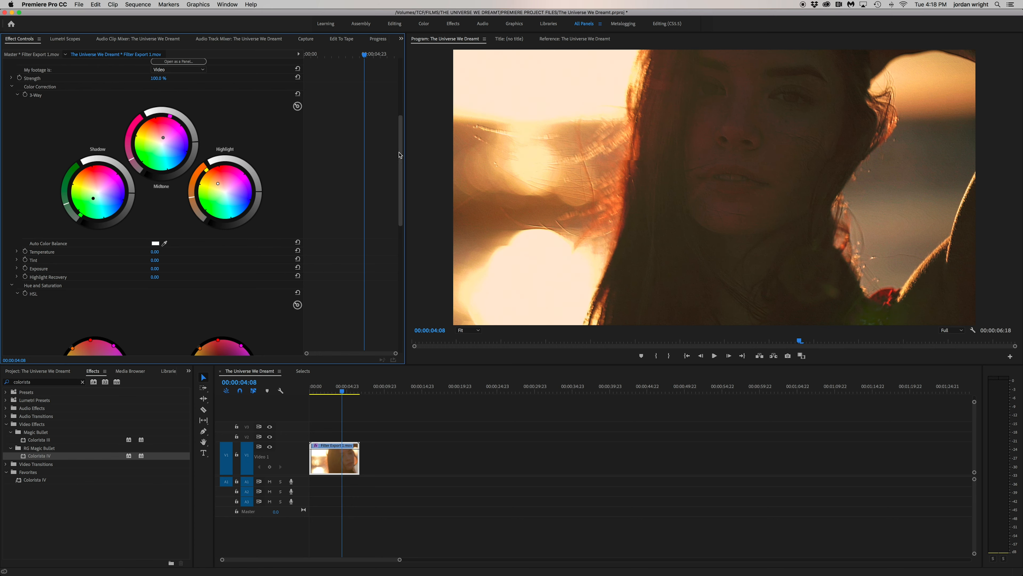
# Shift the orange, yellow and cyan points on the HSL hue wheel and adjust the green, yellow and orange points on the lightness wheel
pyautogui.moveTo(400, 154); pyautogui.dragTo(399, 218)
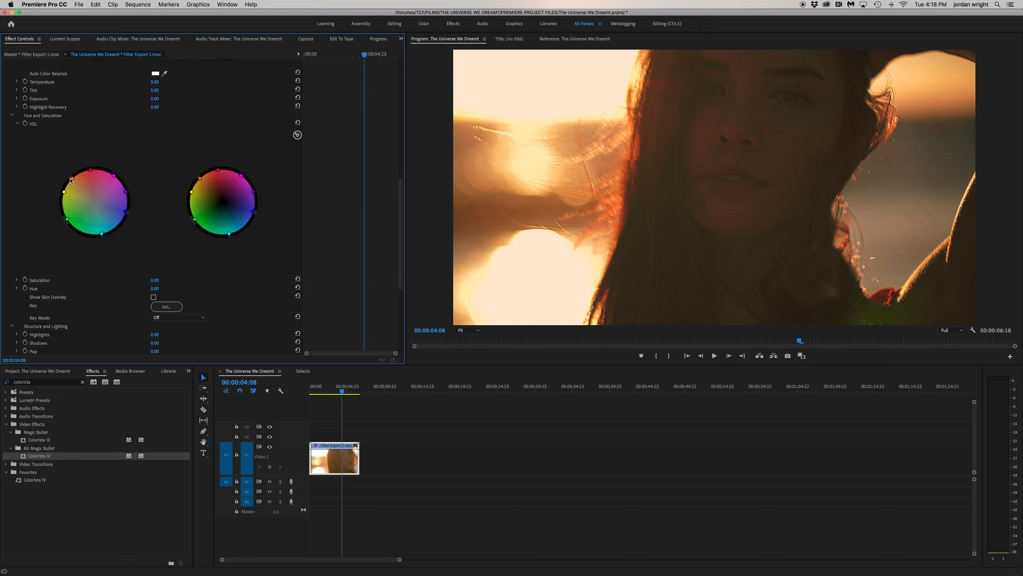
pyautogui.moveTo(73, 184); pyautogui.dragTo(74, 180)
pyautogui.moveTo(64, 192); pyautogui.dragTo(64, 210)
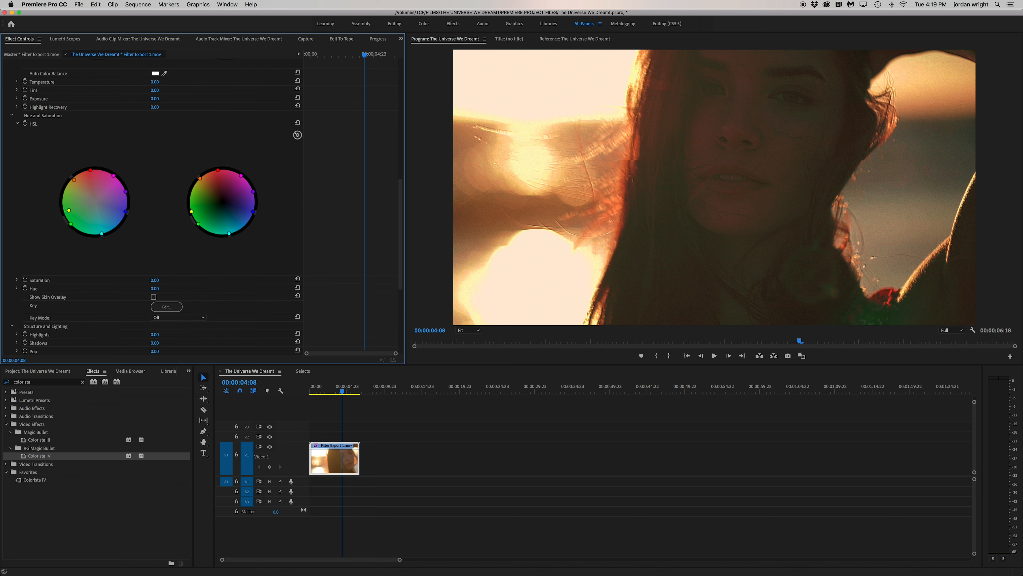
pyautogui.moveTo(101, 233); pyautogui.dragTo(98, 229)
pyautogui.moveTo(198, 223); pyautogui.dragTo(195, 231)
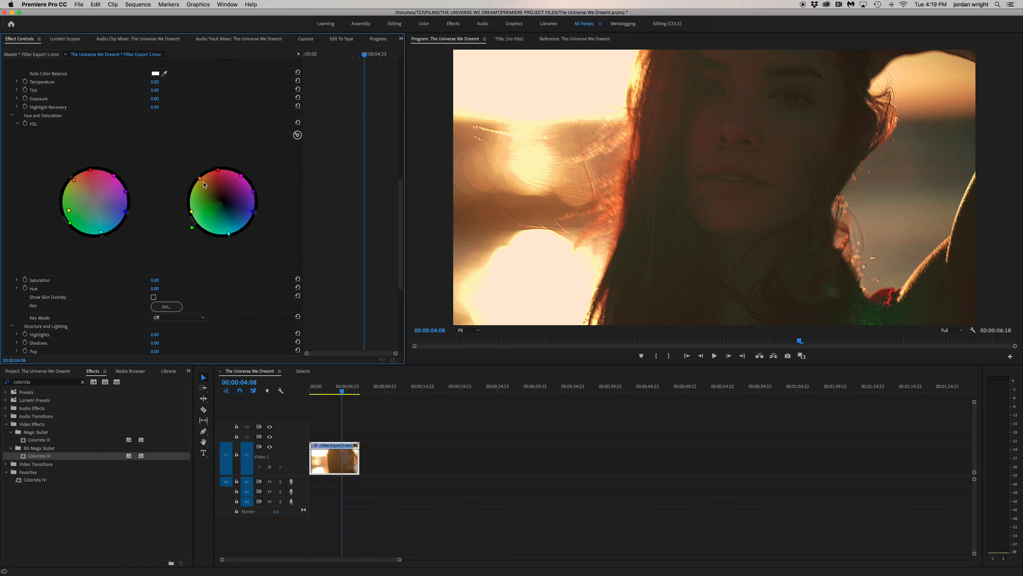
pyautogui.moveTo(191, 212); pyautogui.dragTo(186, 209)
pyautogui.moveTo(199, 178); pyautogui.dragTo(198, 185)
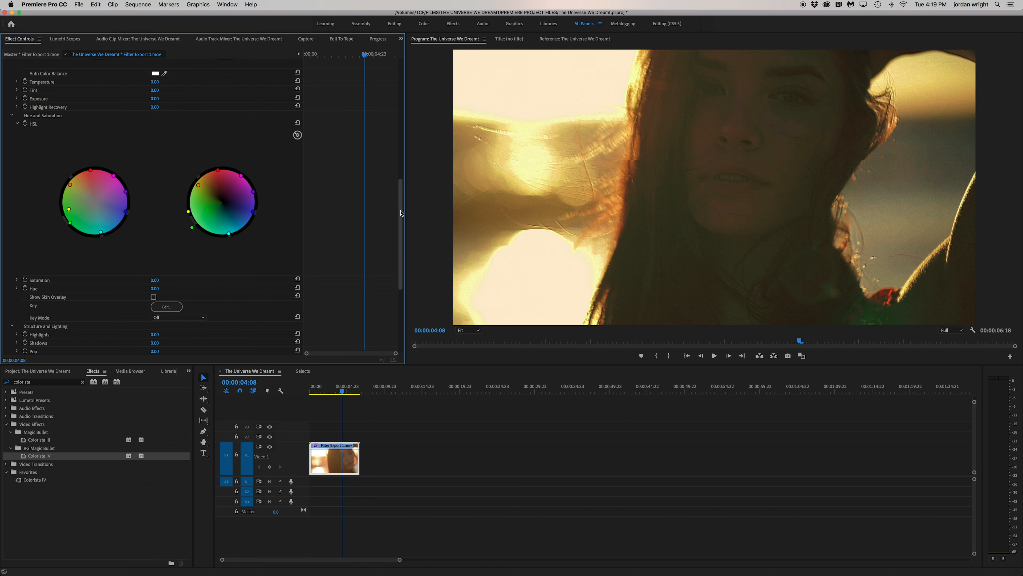
# Shape the Colorista IV RGB curve with slightly lowered shadows and raised midtones and highlights, and collapse the effect's settings
pyautogui.moveTo(400, 226); pyautogui.dragTo(398, 291)
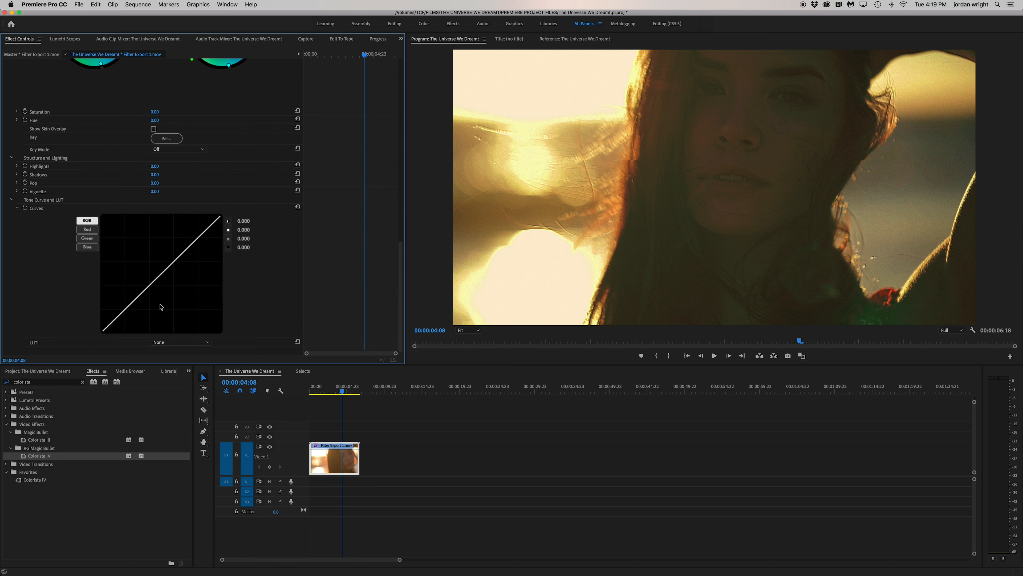
pyautogui.click(111, 323)
pyautogui.moveTo(112, 323); pyautogui.dragTo(122, 314)
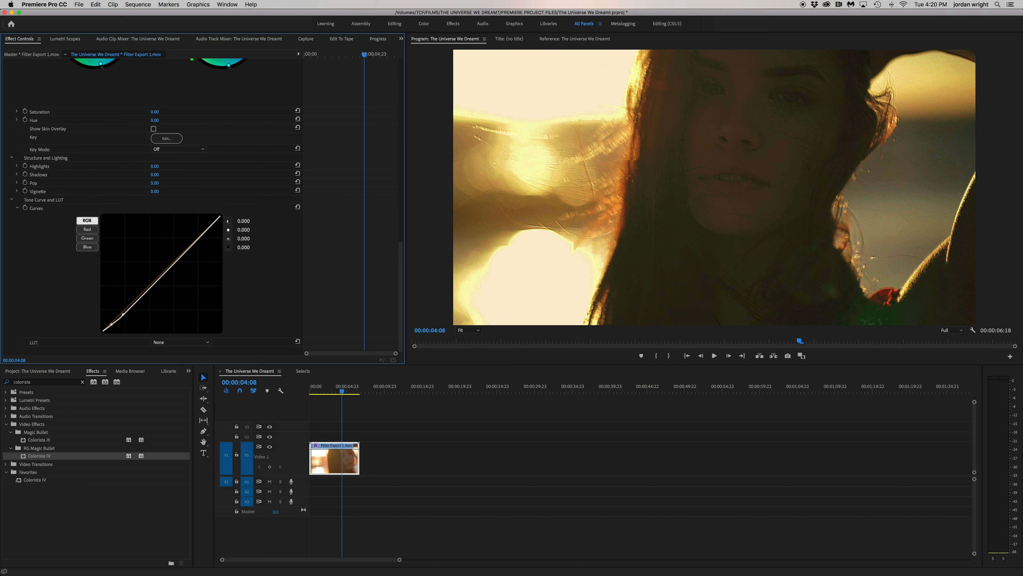
pyautogui.moveTo(144, 295); pyautogui.dragTo(132, 302)
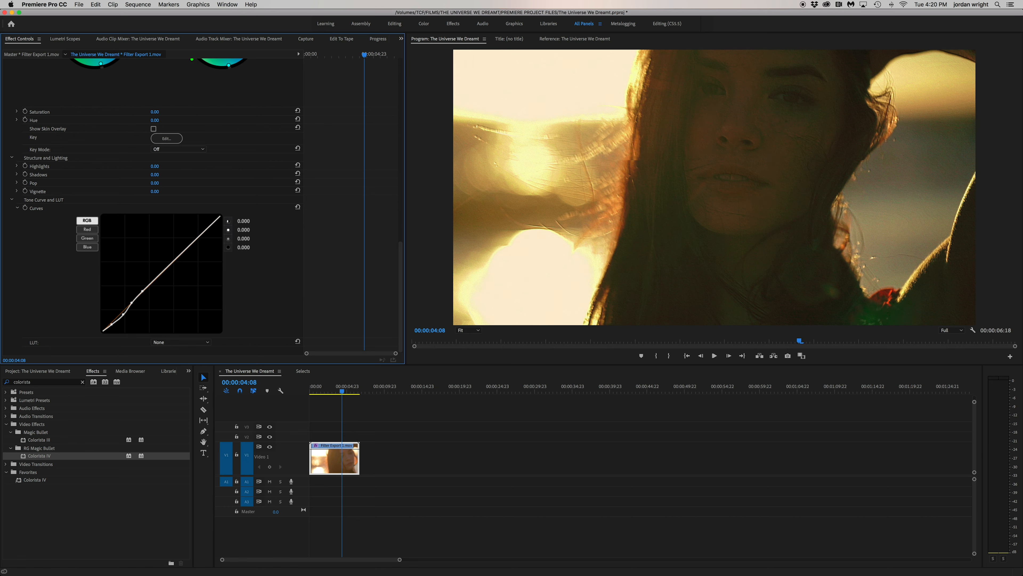
pyautogui.moveTo(171, 264); pyautogui.dragTo(210, 222)
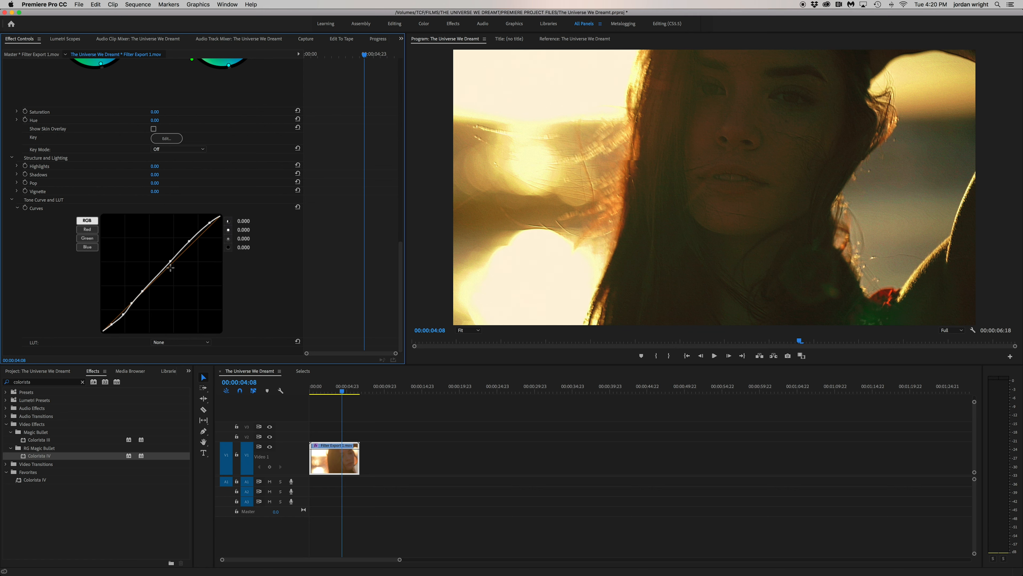
pyautogui.moveTo(162, 270); pyautogui.dragTo(148, 281)
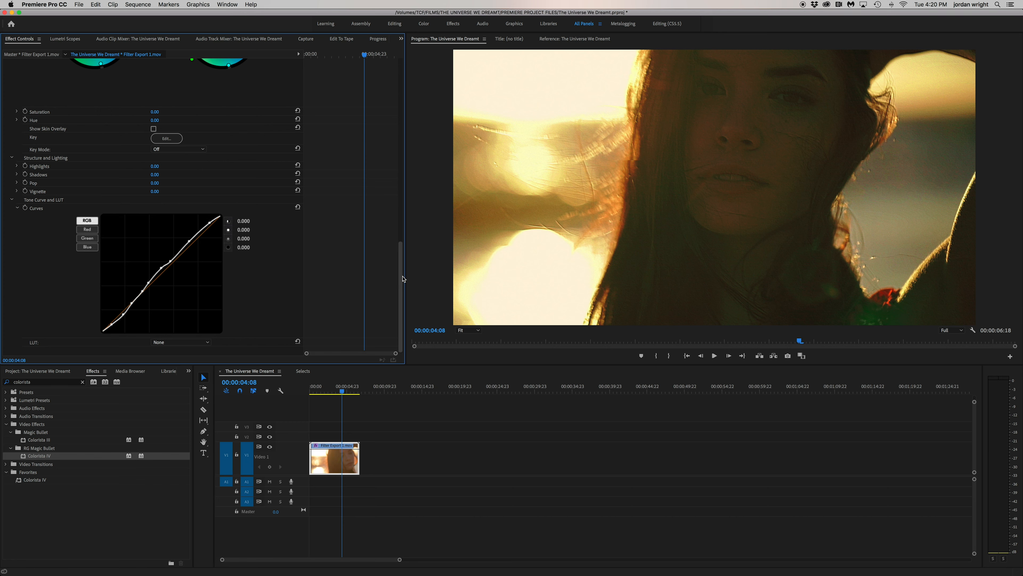
pyautogui.moveTo(403, 282); pyautogui.dragTo(398, 97)
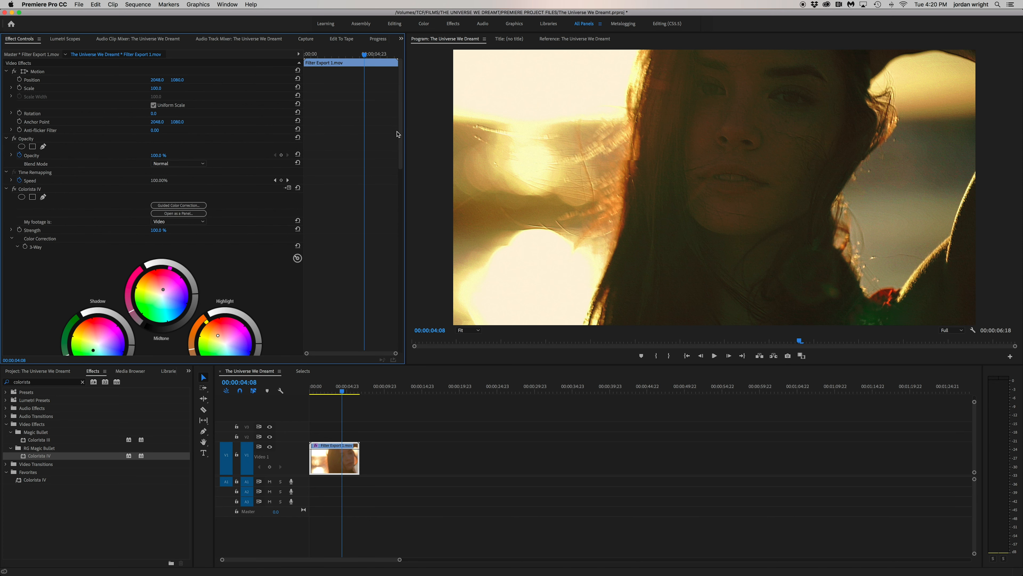
pyautogui.click(6, 188)
# Apply the Sharpen effect to Filter Export 1.mov with a Sharpen Amount of 10
pyautogui.click(82, 381)
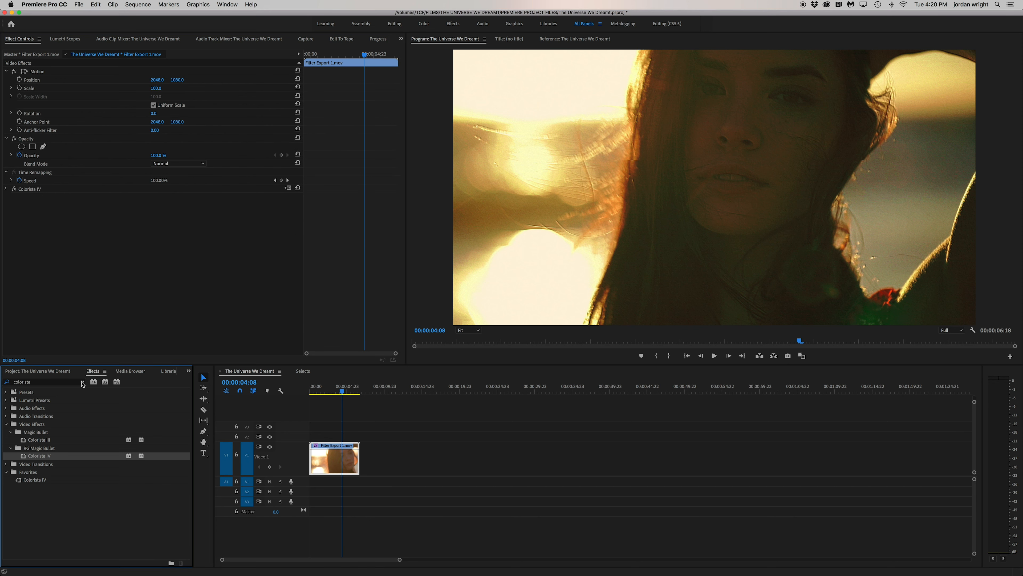
pyautogui.click(72, 381)
pyautogui.write('sharpen')
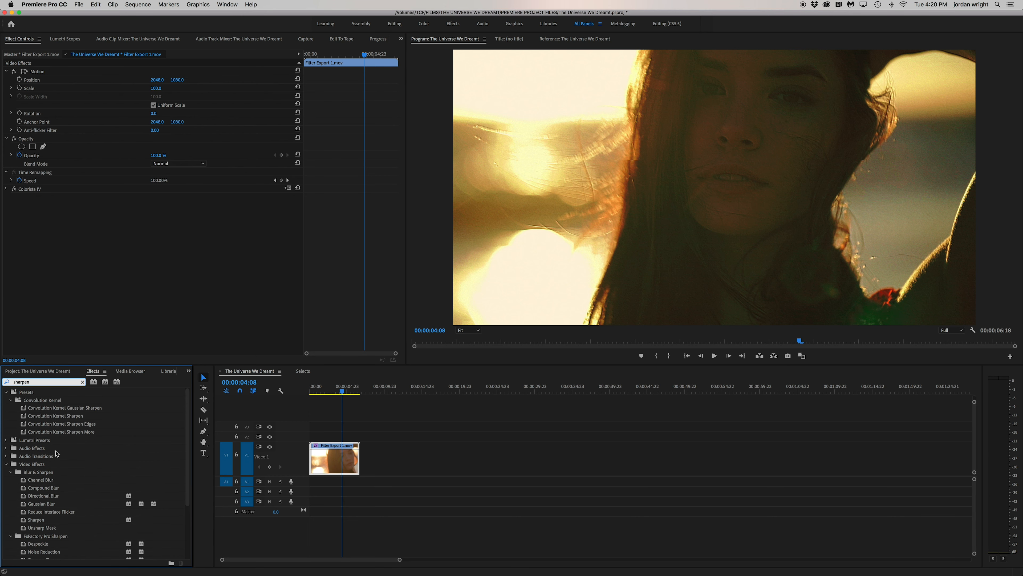
pyautogui.scroll(-3, 56, 450)
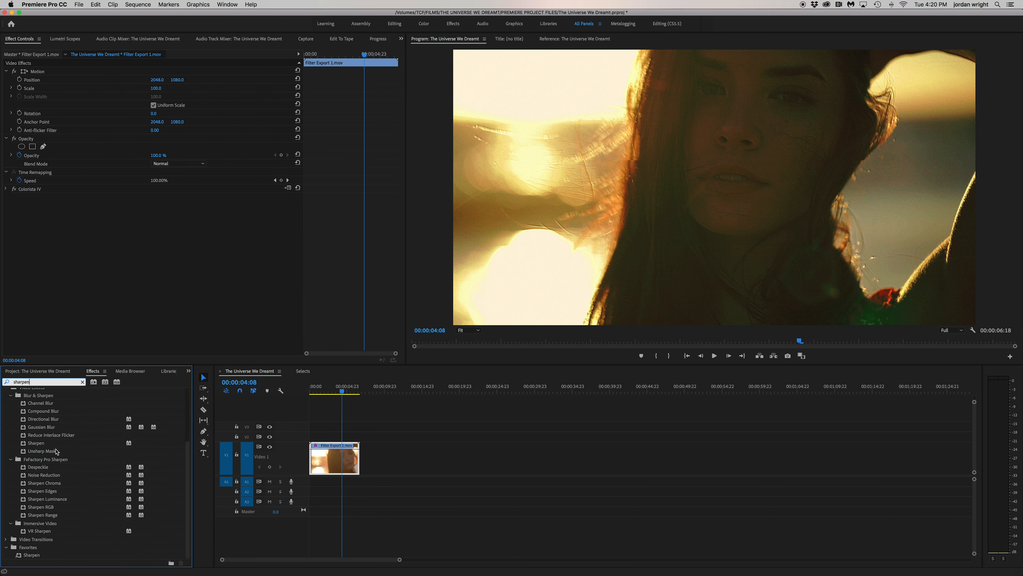
pyautogui.click(32, 555)
pyautogui.moveTo(32, 555); pyautogui.dragTo(335, 459)
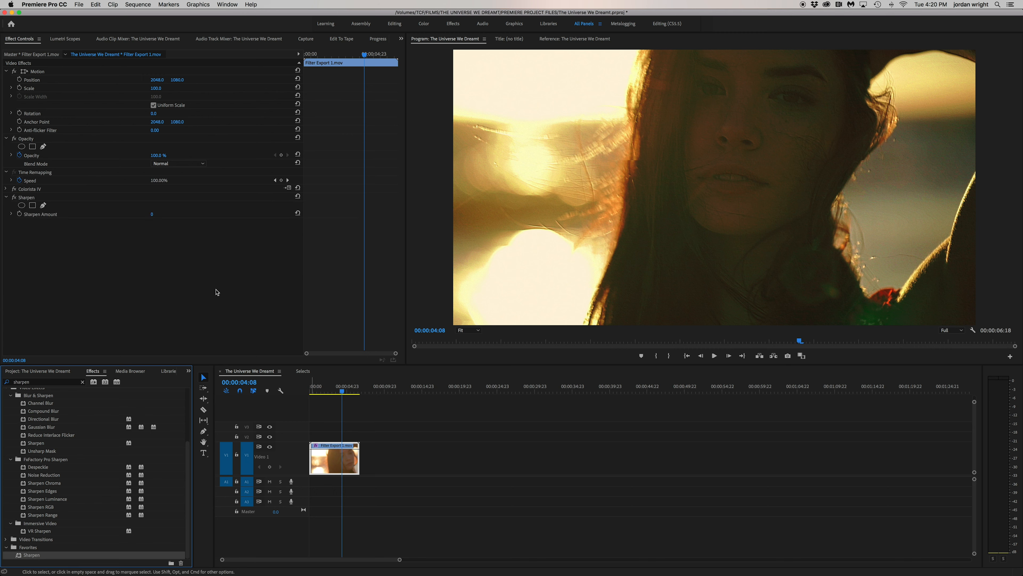
pyautogui.click(157, 214)
pyautogui.write('10')
pyautogui.press('Return')
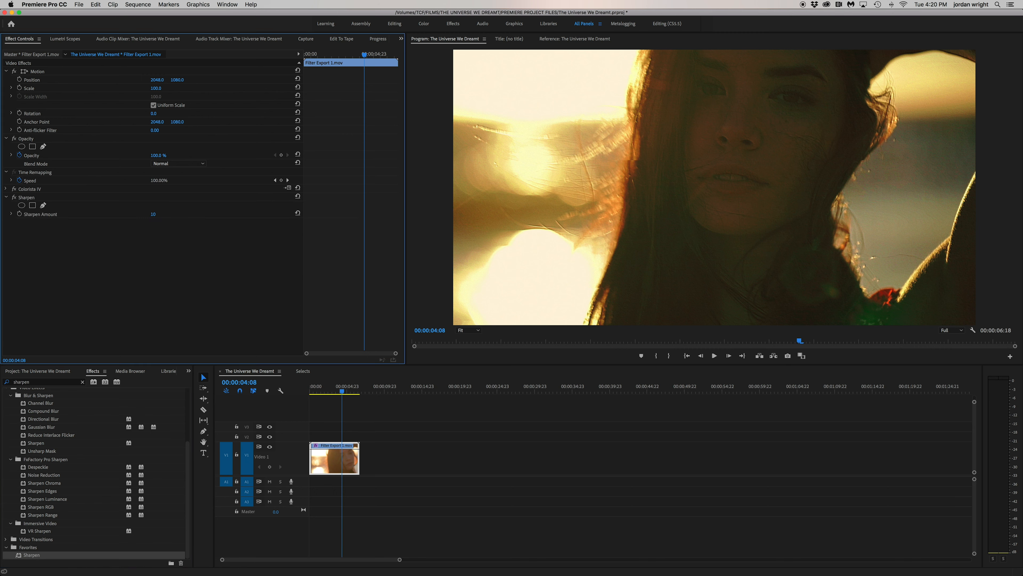
pyautogui.click(83, 382)
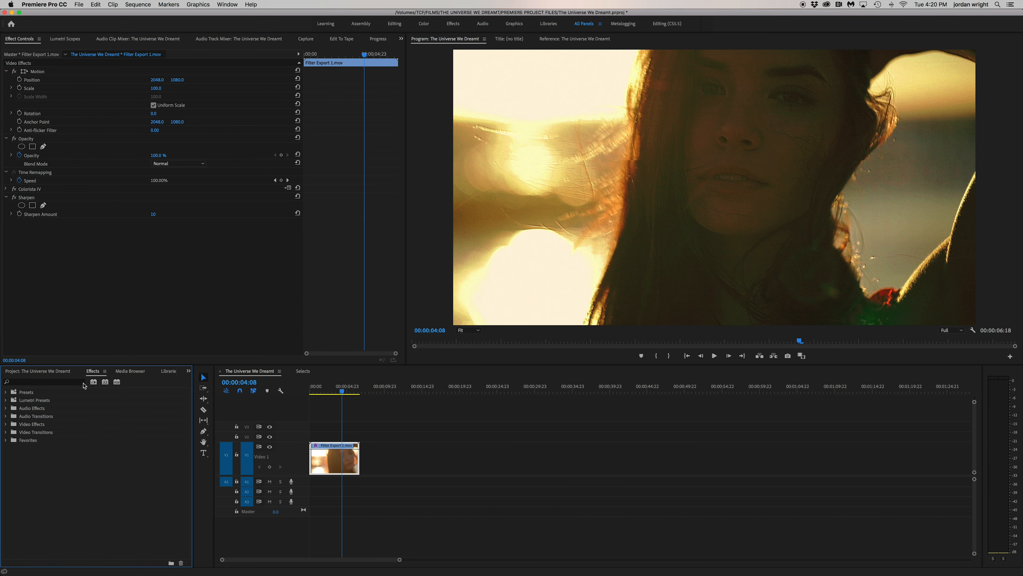
# Preview the graded clip, apply Warp Stabilizer from Favorites to it and play back the stabilized shot
pyautogui.click(65, 371)
pyautogui.click(392, 412)
pyautogui.press('space')
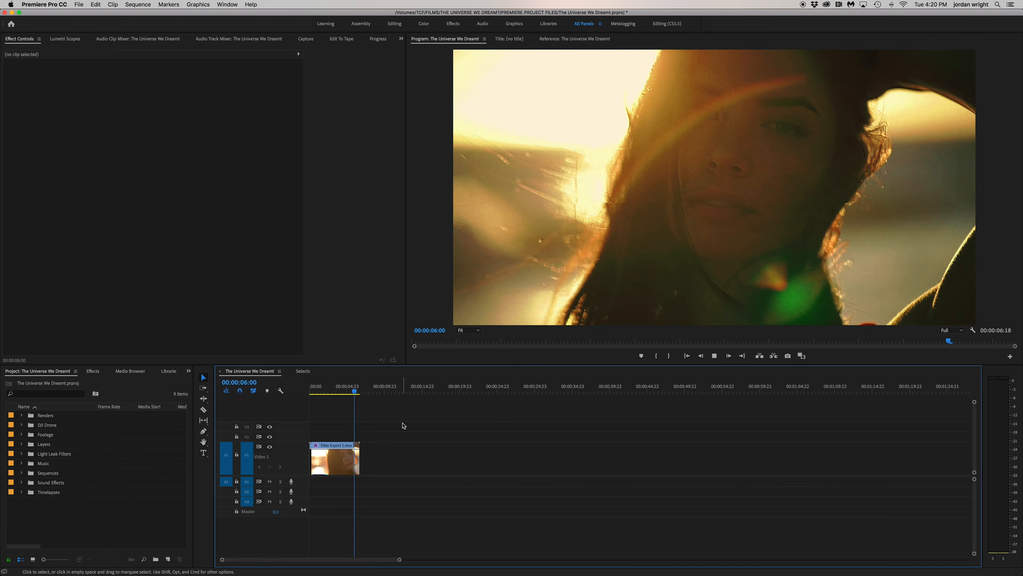
pyautogui.press('space')
pyautogui.press('space')
pyautogui.click(92, 371)
pyautogui.click(6, 440)
pyautogui.scroll(-5, 77, 483)
pyautogui.moveTo(45, 555); pyautogui.dragTo(352, 463)
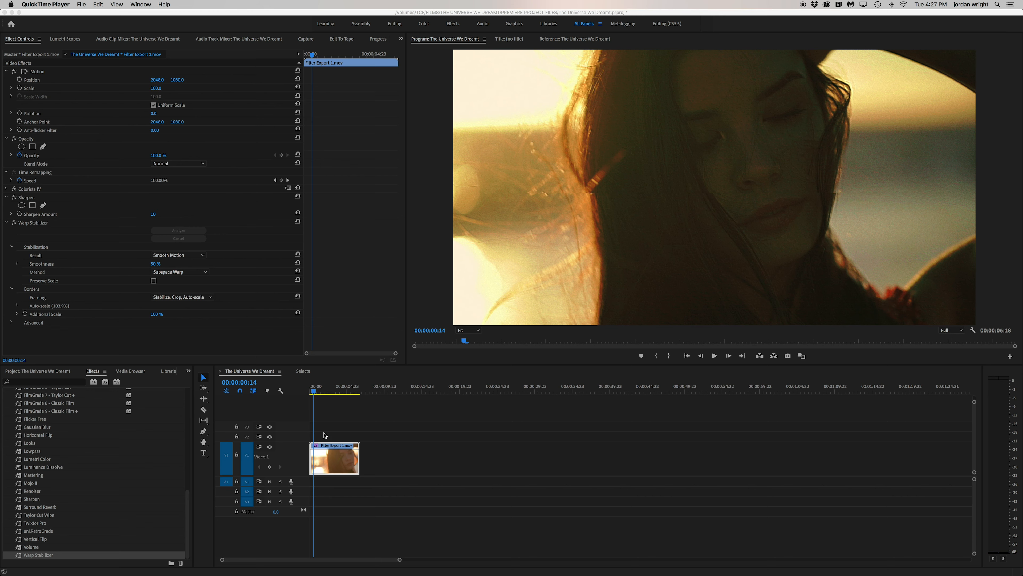
pyautogui.click(326, 396)
pyautogui.press('space')
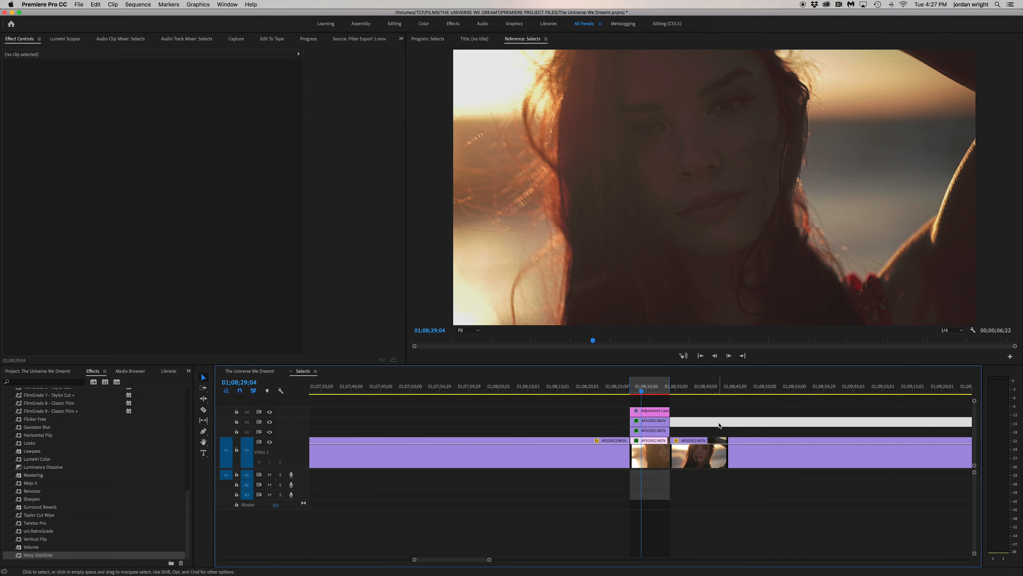
# Look through the bedroom and sketchbook shots in the last part of the Selects sequence
pyautogui.press('-')
pyautogui.press('-')
pyautogui.press('-')
pyautogui.press('-')
pyautogui.press('-')
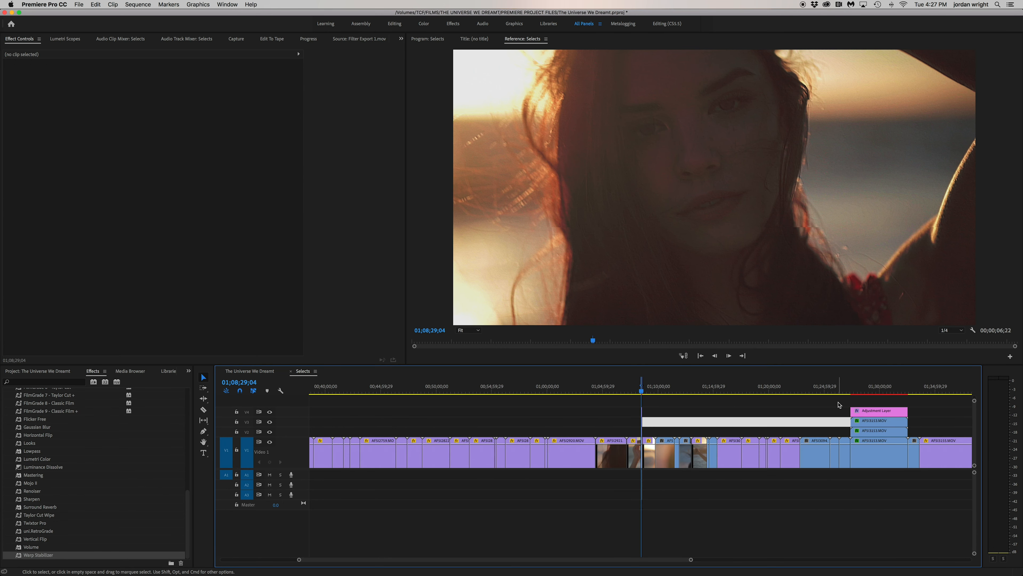
pyautogui.hscroll(5, 839, 405)
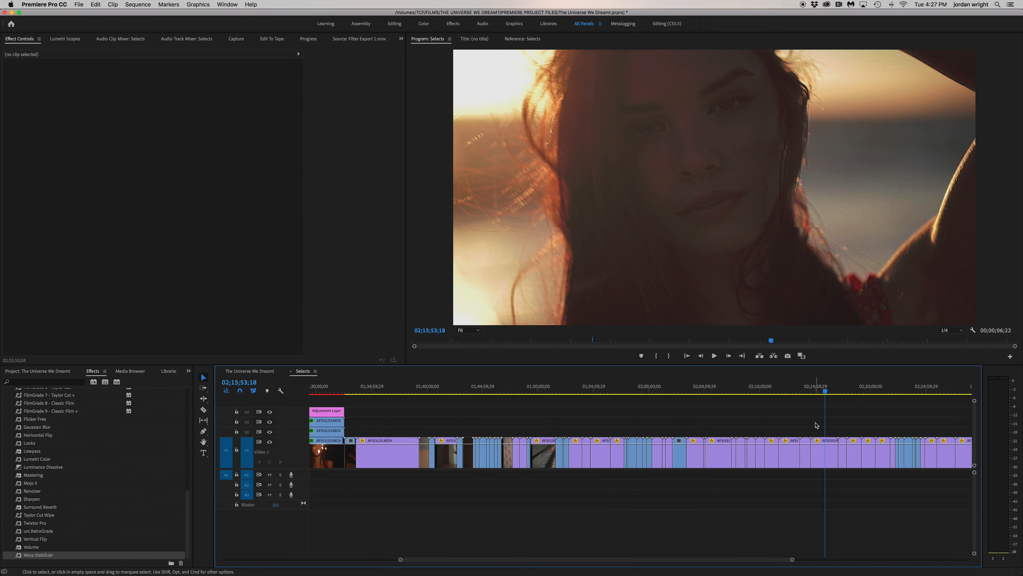
pyautogui.press('-')
pyautogui.press('-')
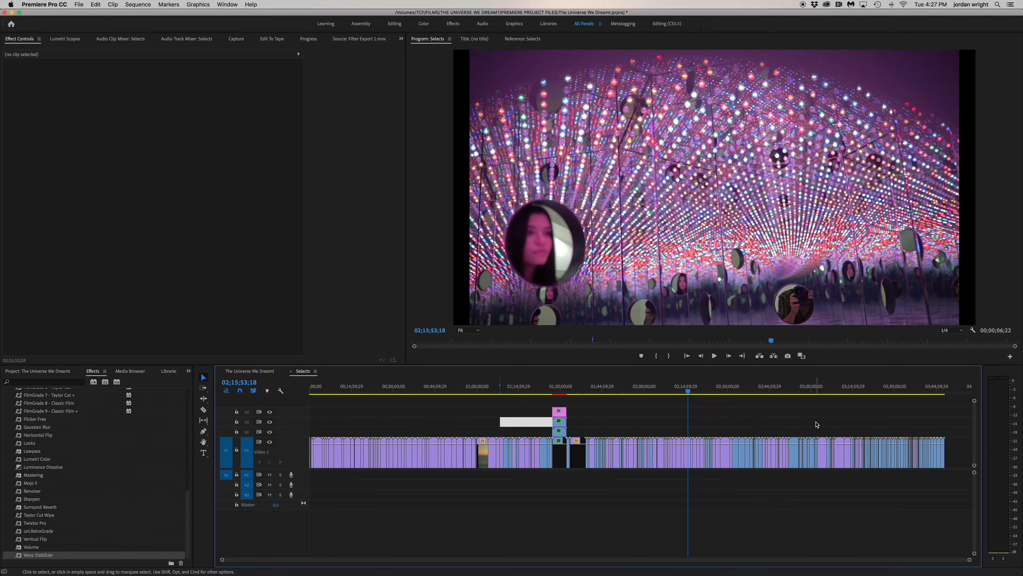
pyautogui.click(623, 390)
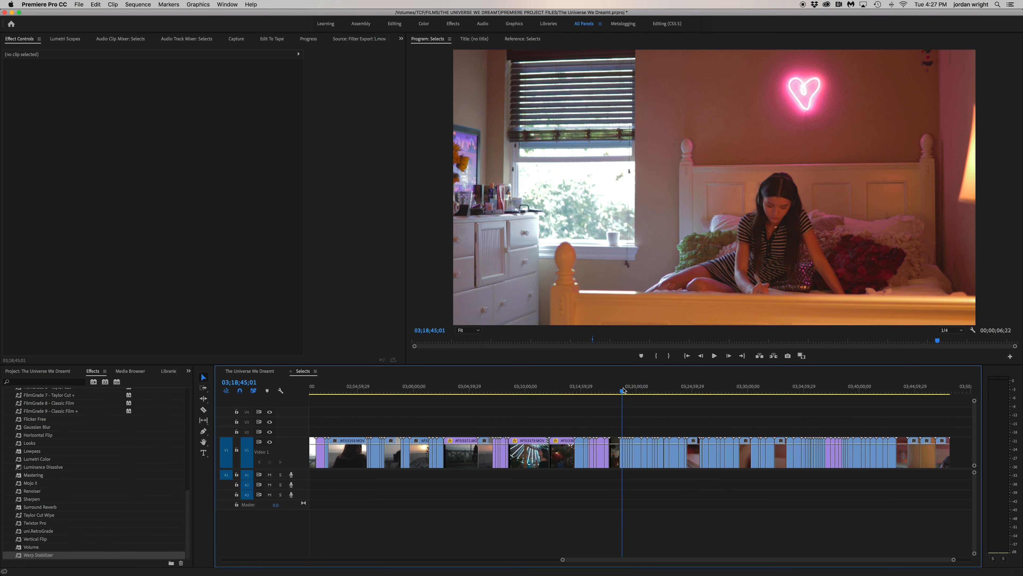
pyautogui.moveTo(623, 390); pyautogui.dragTo(743, 397)
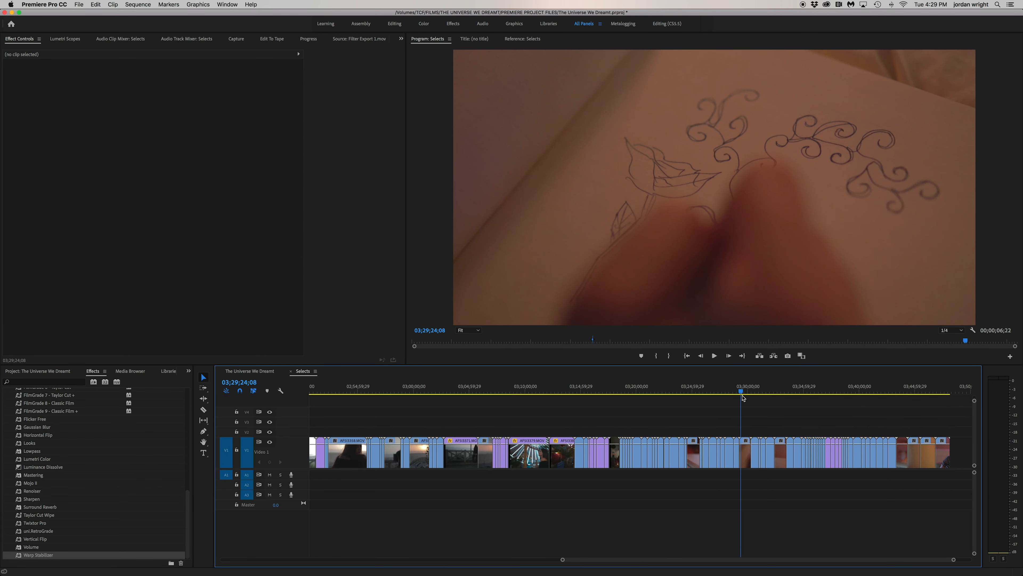
pyautogui.moveTo(743, 398); pyautogui.dragTo(822, 396)
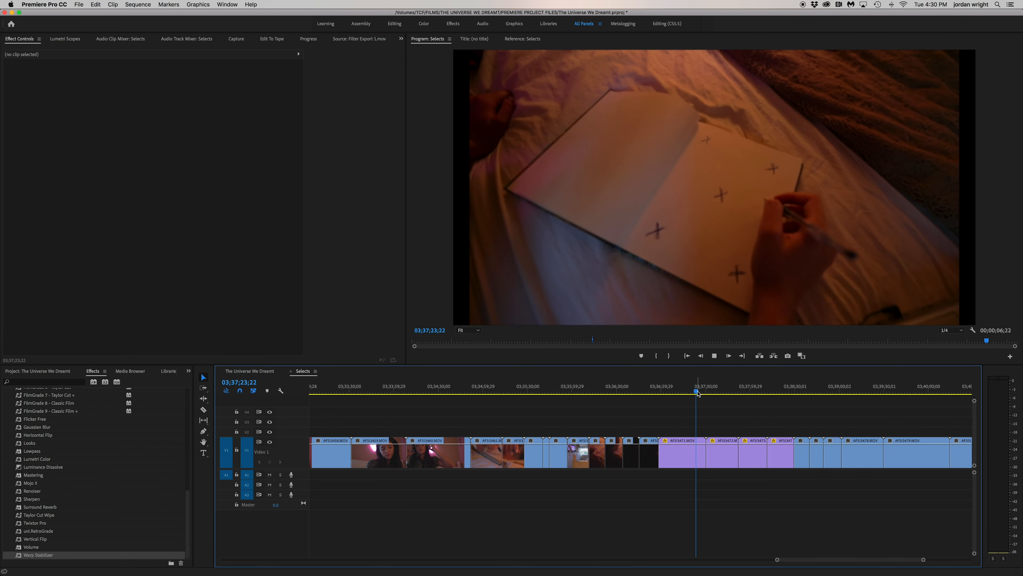
pyautogui.press('space')
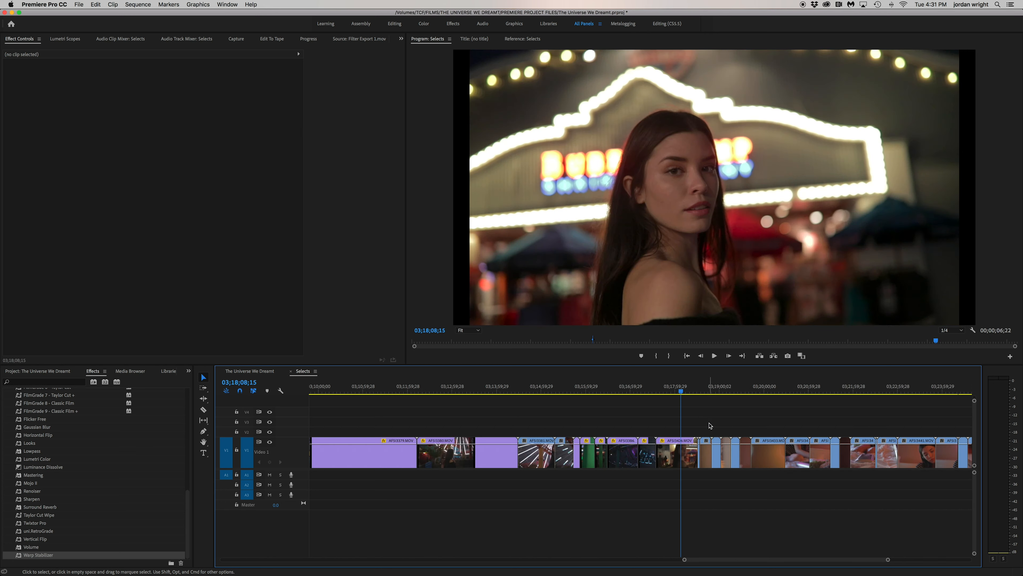
# Assign the Caribbean label to every Selects clip from the first bedroom shot, AFSI3428.MOV, onward
pyautogui.click(707, 388)
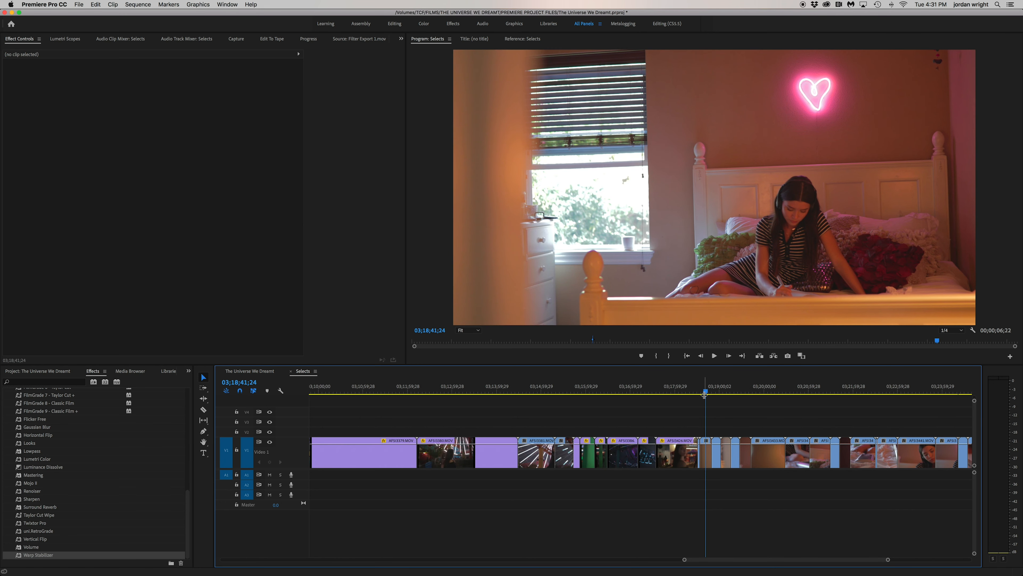
pyautogui.press('=')
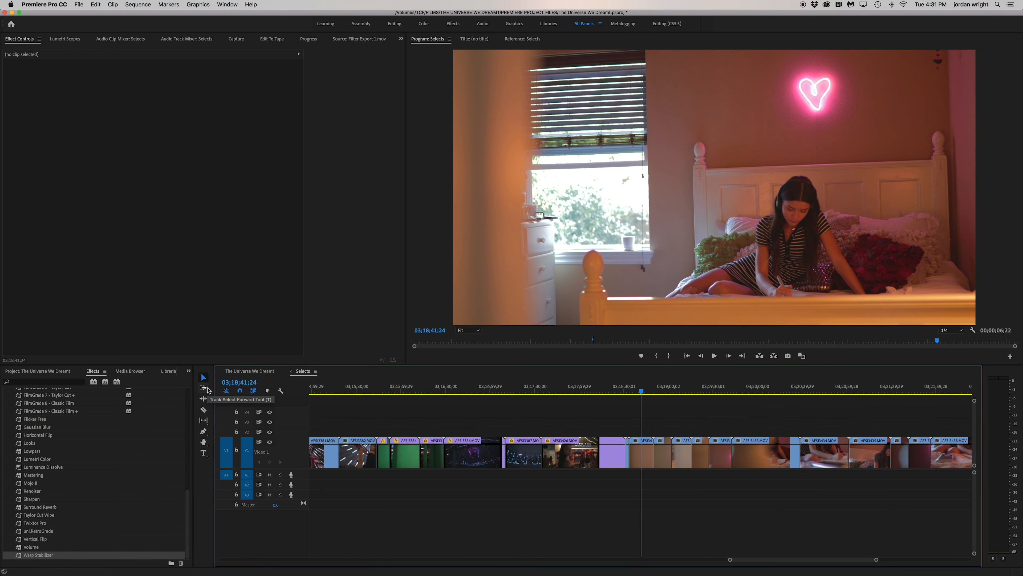
pyautogui.press('a')
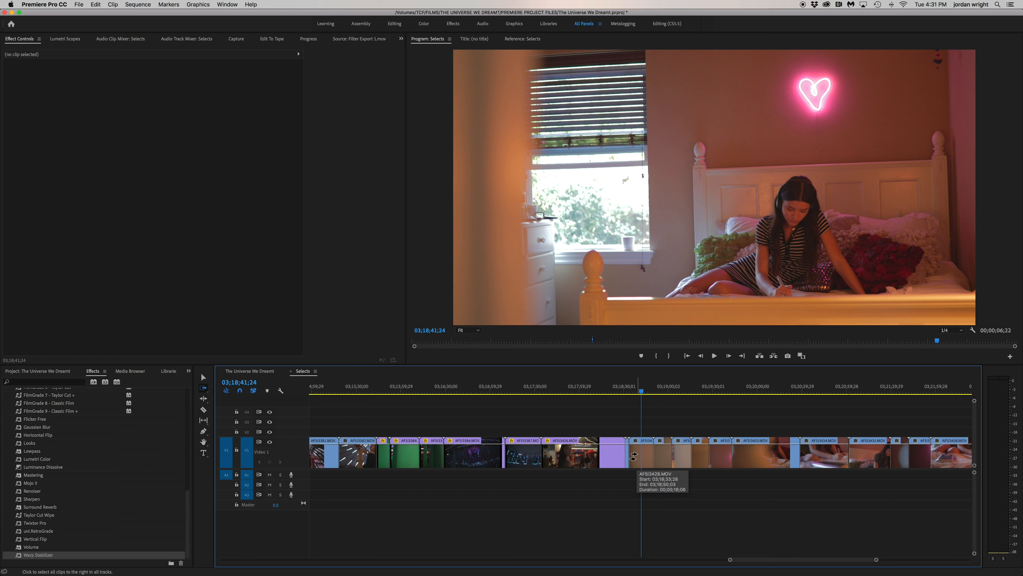
pyautogui.click(633, 455)
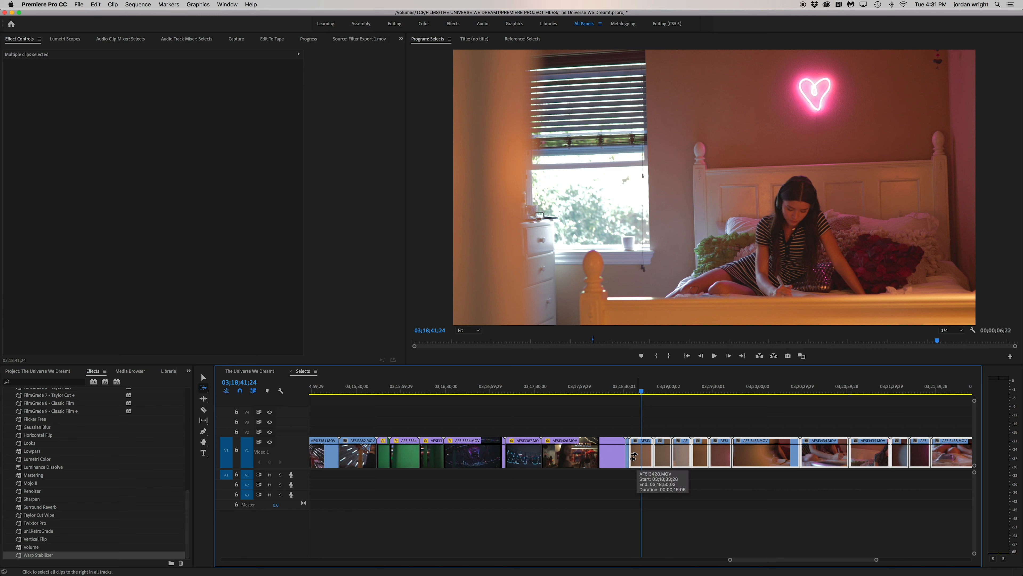
pyautogui.press('v')
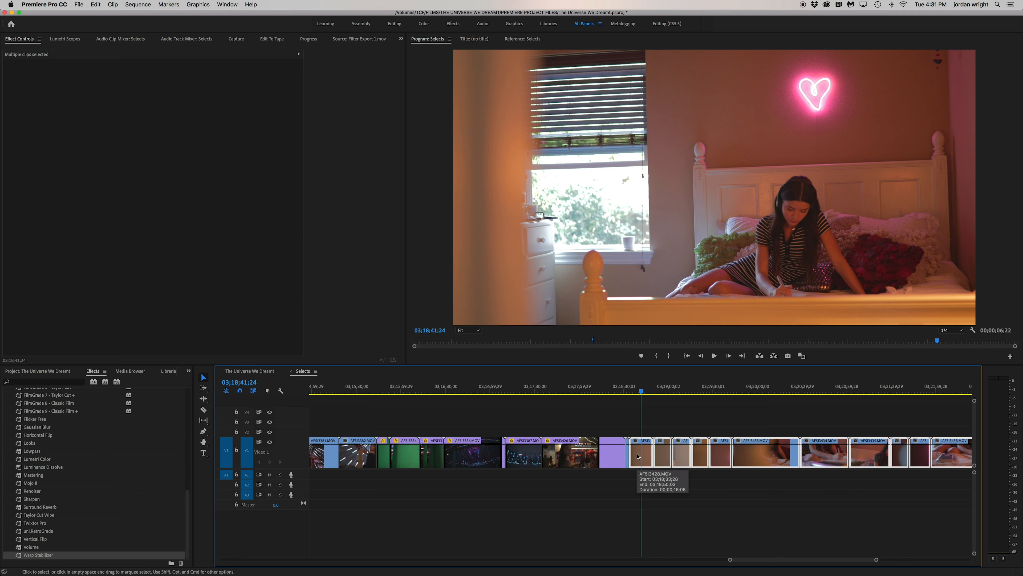
pyautogui.rightClick(636, 453)
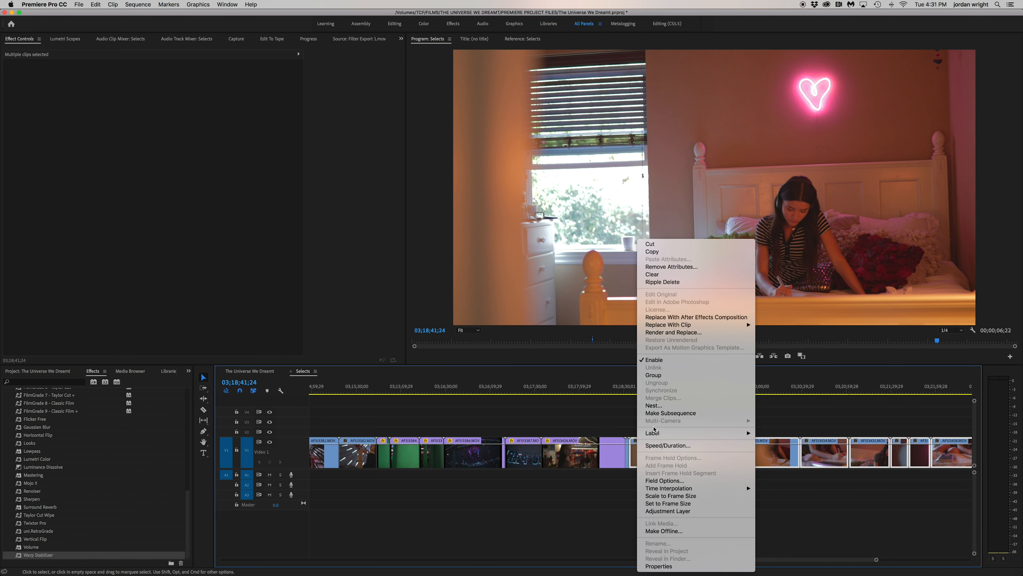
pyautogui.moveTo(653, 433)
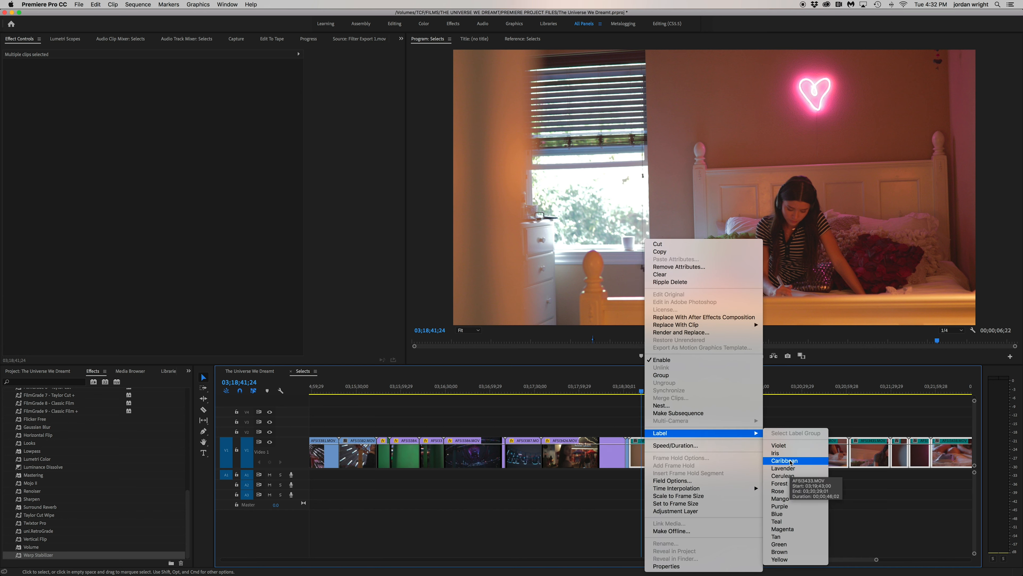
pyautogui.click(792, 463)
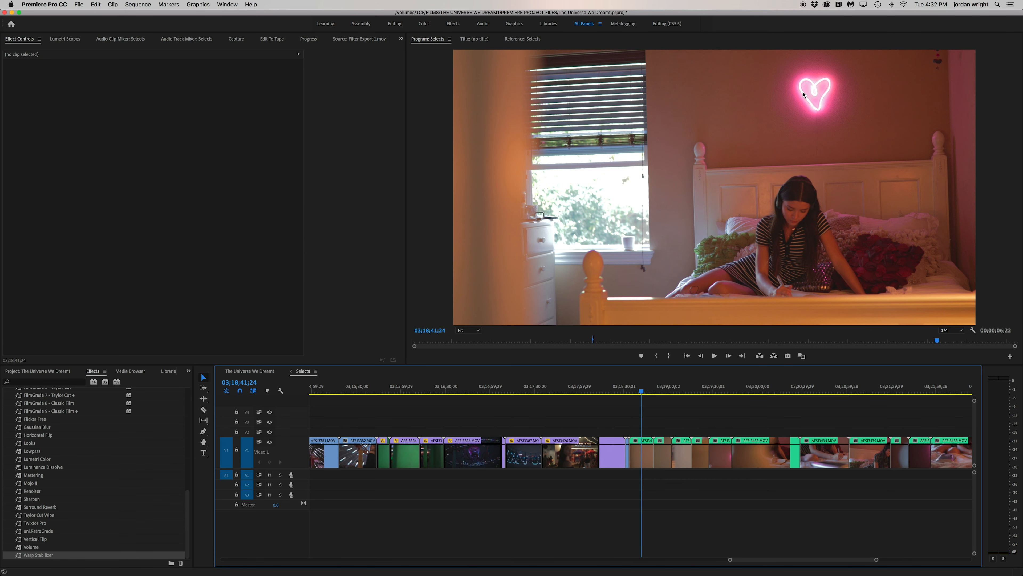
# Play through the opening bedroom shots in Selects and split AFSI3428.MOV around 03;18;46
pyautogui.press('space')
pyautogui.press('=')
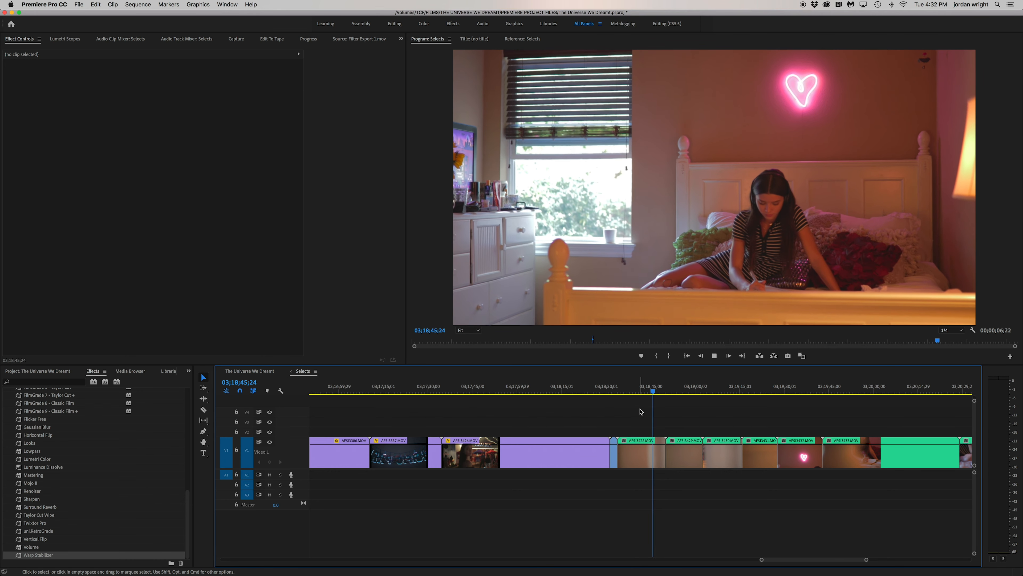
pyautogui.press('super+k')
pyautogui.press('space')
pyautogui.moveTo(643, 393); pyautogui.dragTo(616, 397)
pyautogui.press('space')
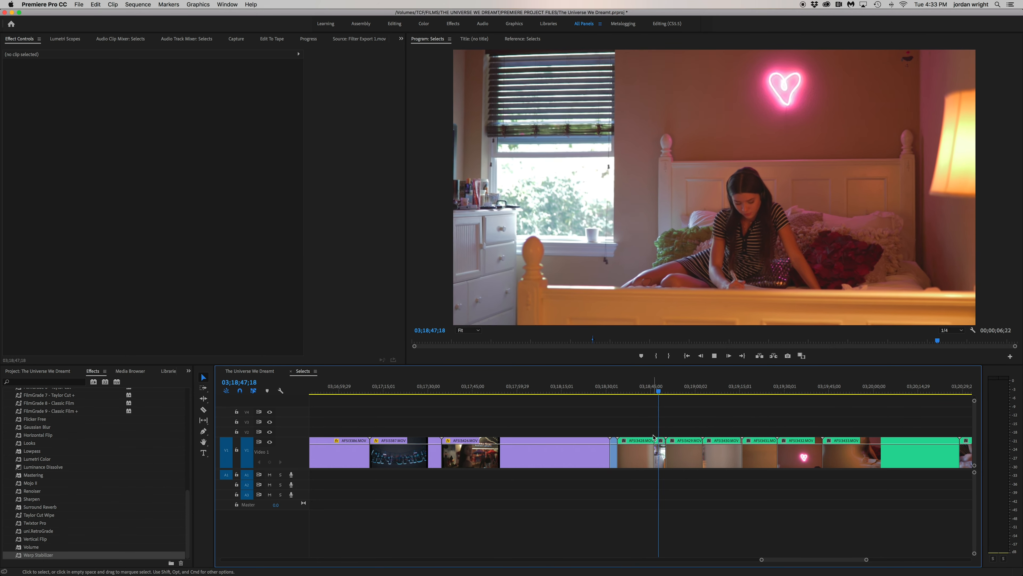
pyautogui.click(704, 388)
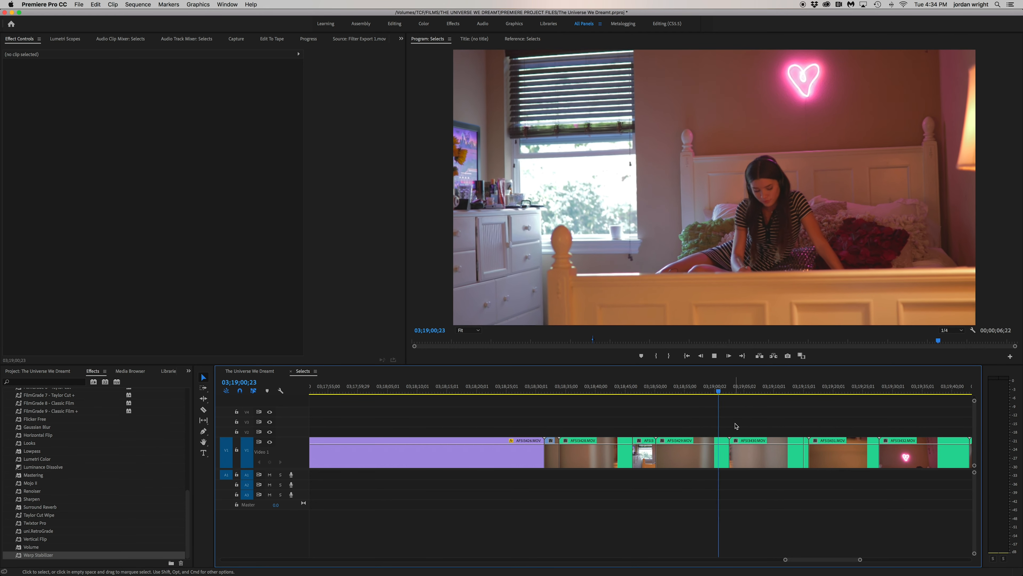
pyautogui.press('space')
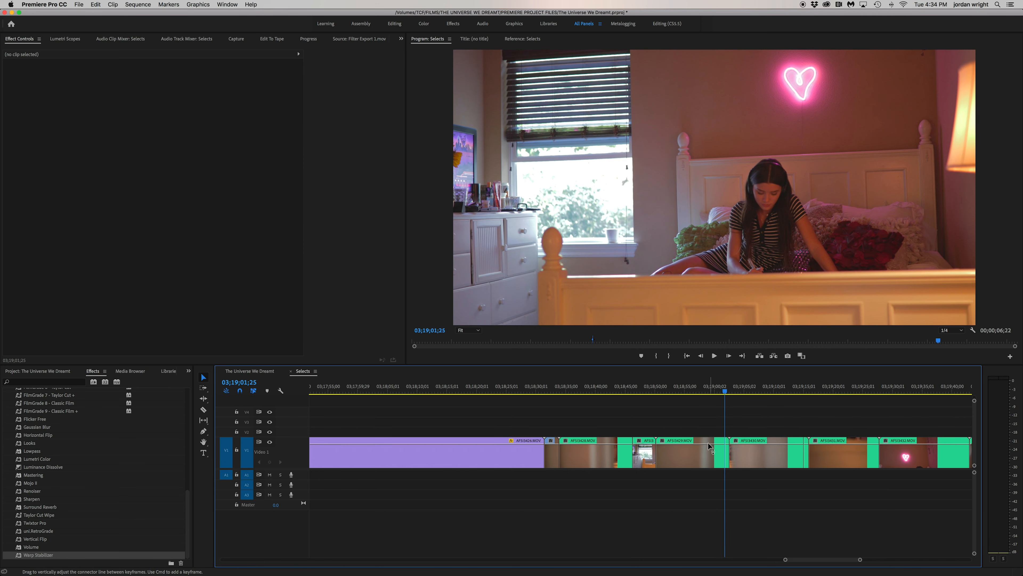
# Select AFSI3429.MOV, dock the Selects sequence below The Universe We Dreamt timeline and enlarge the video tracks in both
pyautogui.click(703, 451)
pyautogui.moveTo(307, 374); pyautogui.dragTo(327, 563)
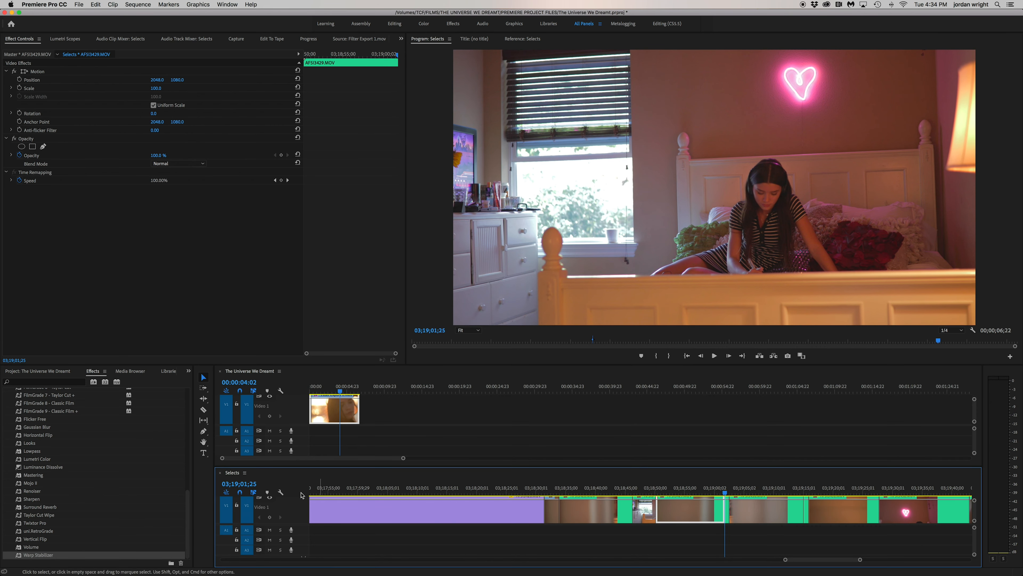
pyautogui.moveTo(299, 424); pyautogui.dragTo(299, 432)
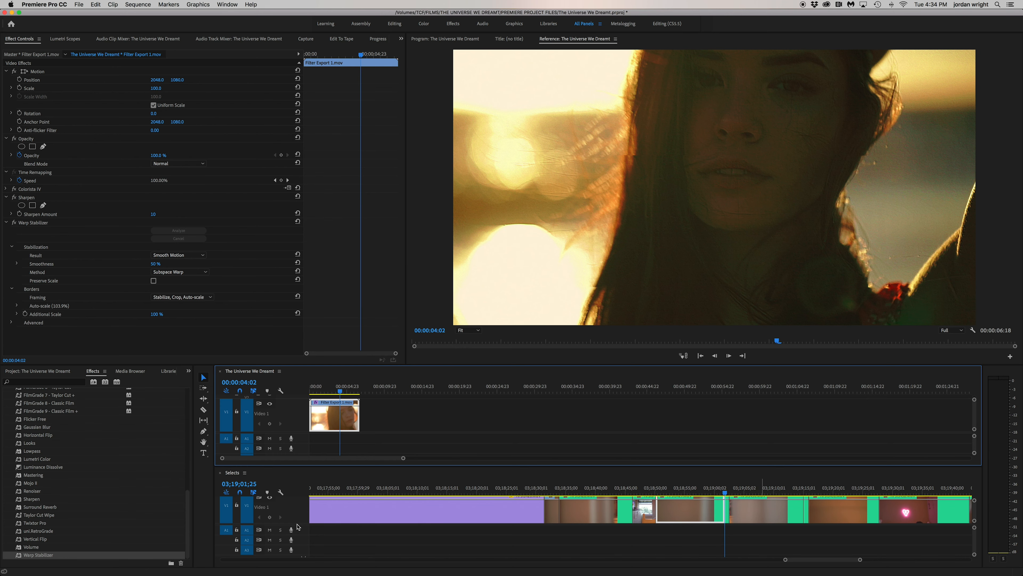
pyautogui.click(305, 525)
pyautogui.moveTo(301, 524); pyautogui.dragTo(302, 533)
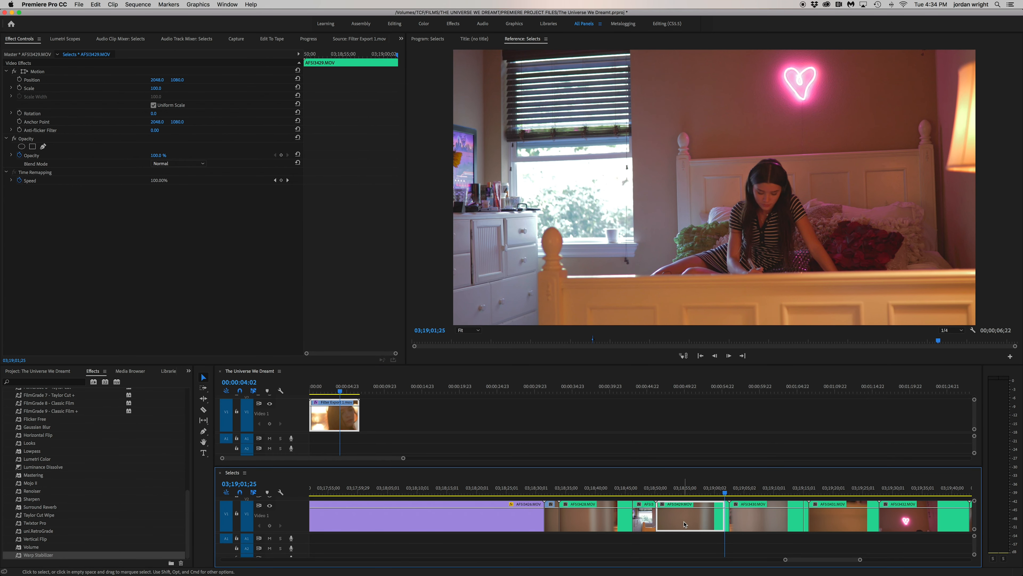
pyautogui.moveTo(683, 524); pyautogui.dragTo(531, 415)
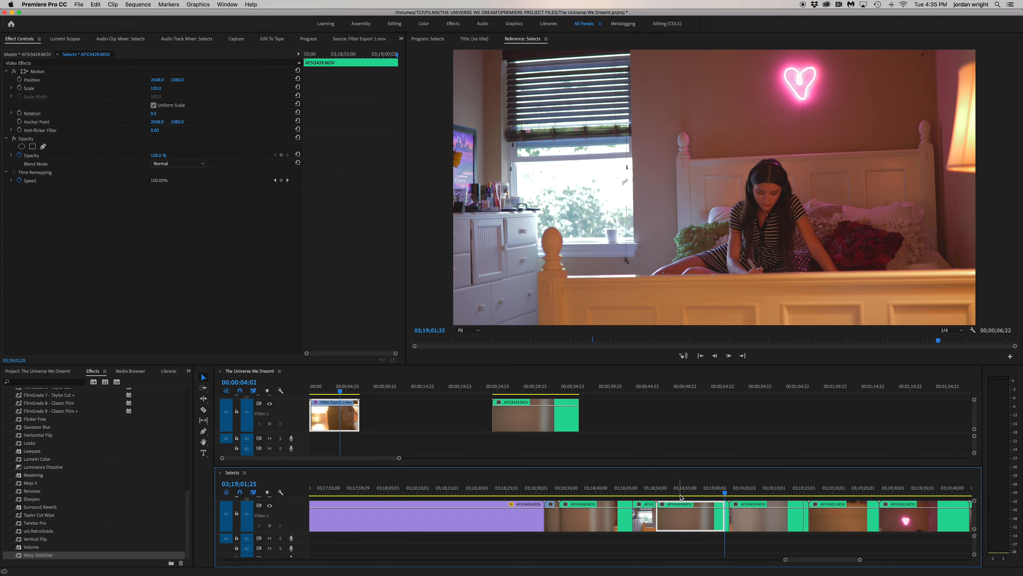
pyautogui.click(500, 387)
pyautogui.click(527, 423)
pyautogui.press('Delete')
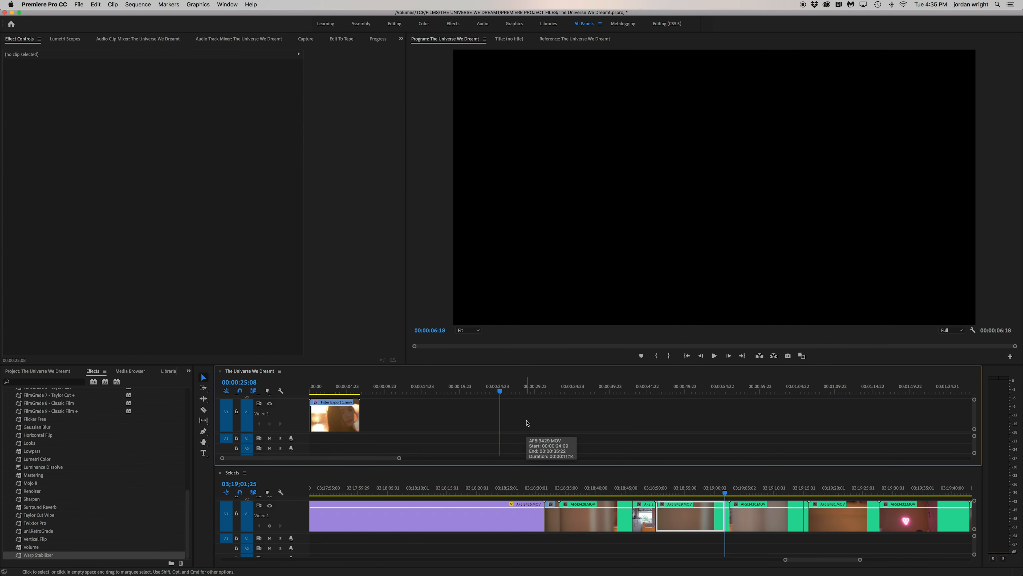
# Insert AFSI3429.MOV from Selects at the start of The Universe We Dreamt sequence and apply Warp Stabilizer to it
pyautogui.moveTo(684, 524); pyautogui.dragTo(347, 431)
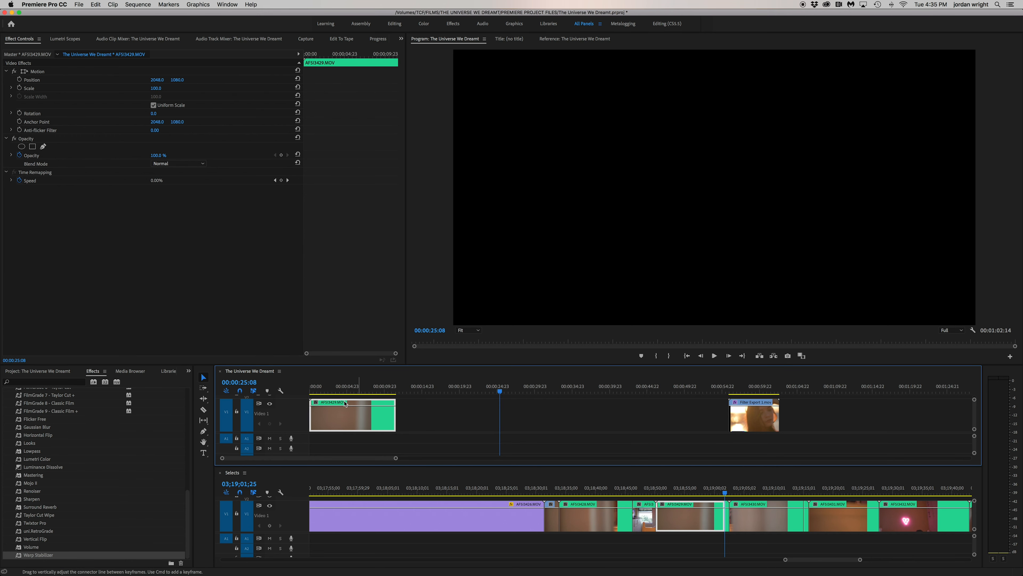
pyautogui.click(339, 391)
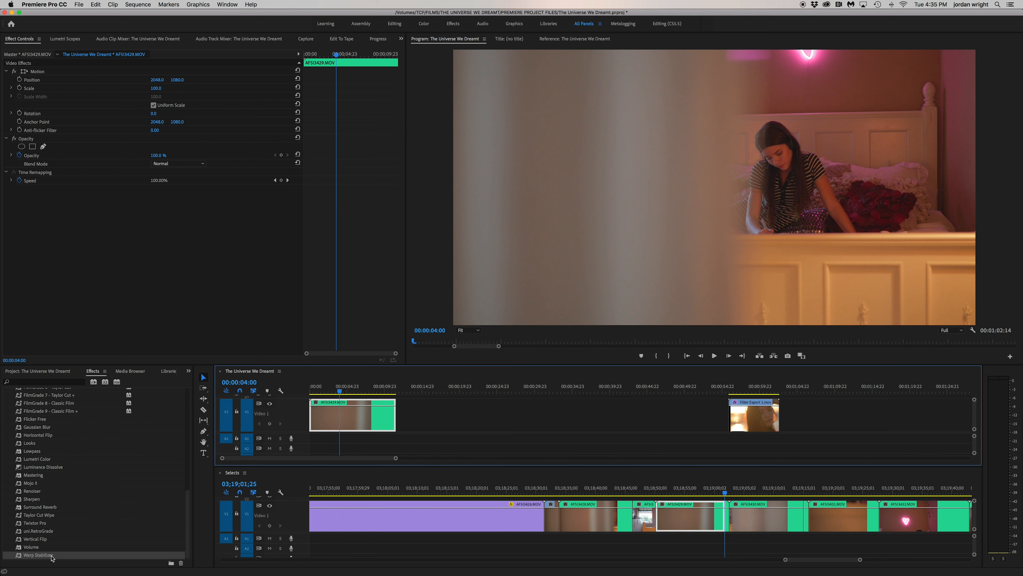
pyautogui.moveTo(52, 558); pyautogui.dragTo(328, 422)
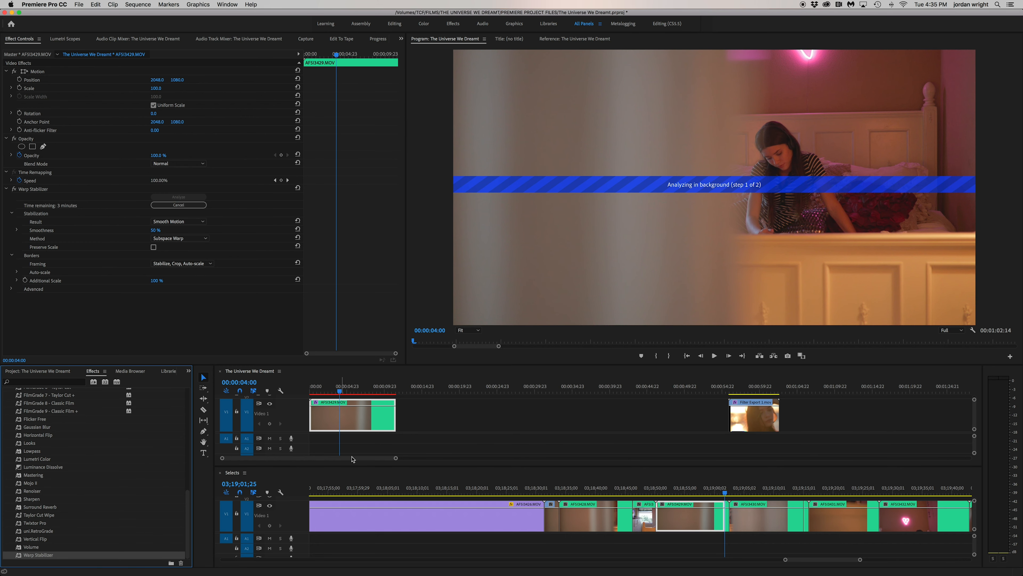
pyautogui.scroll(20, 63, 462)
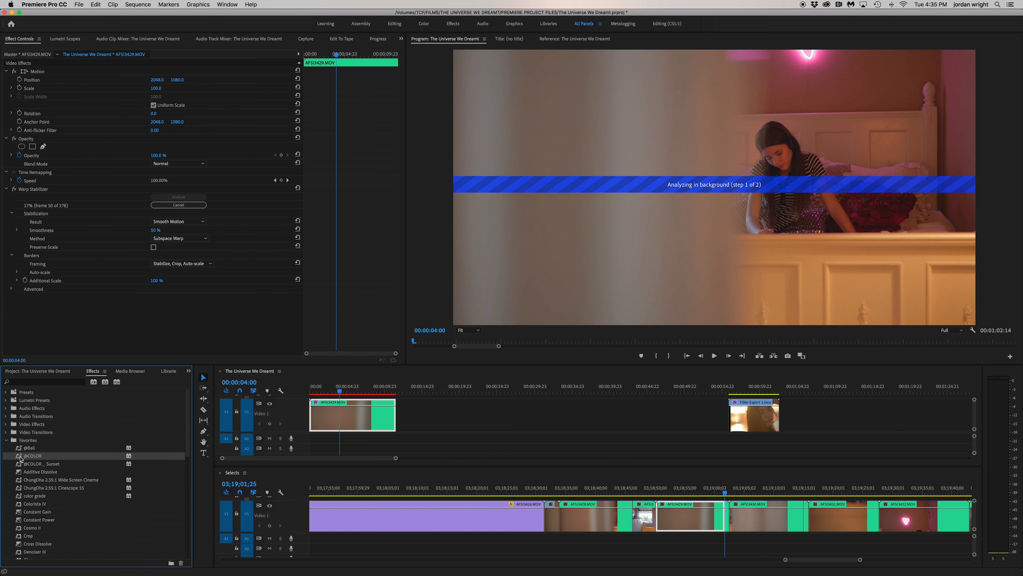
pyautogui.moveTo(110, 431); pyautogui.dragTo(334, 411)
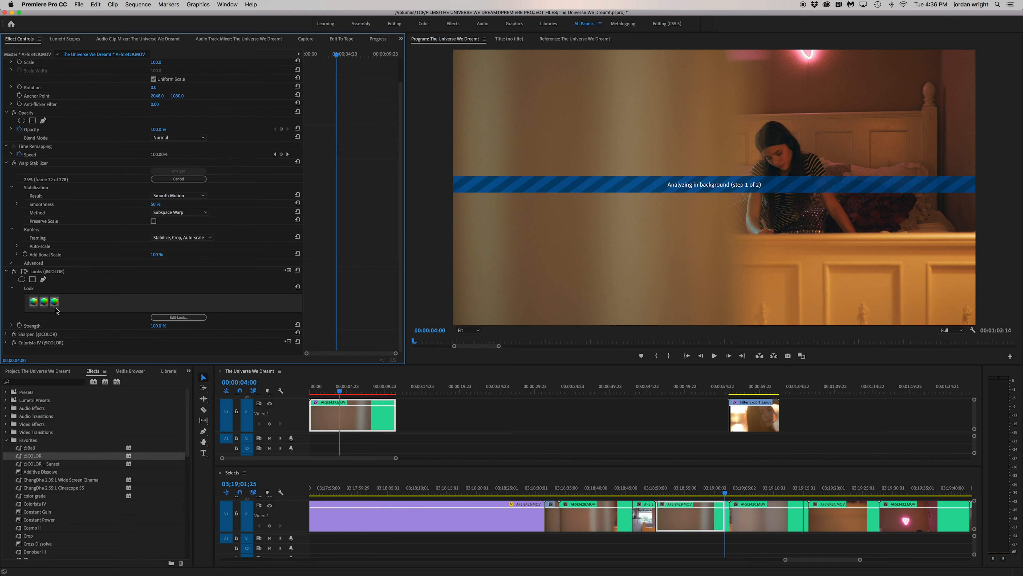
pyautogui.click(6, 334)
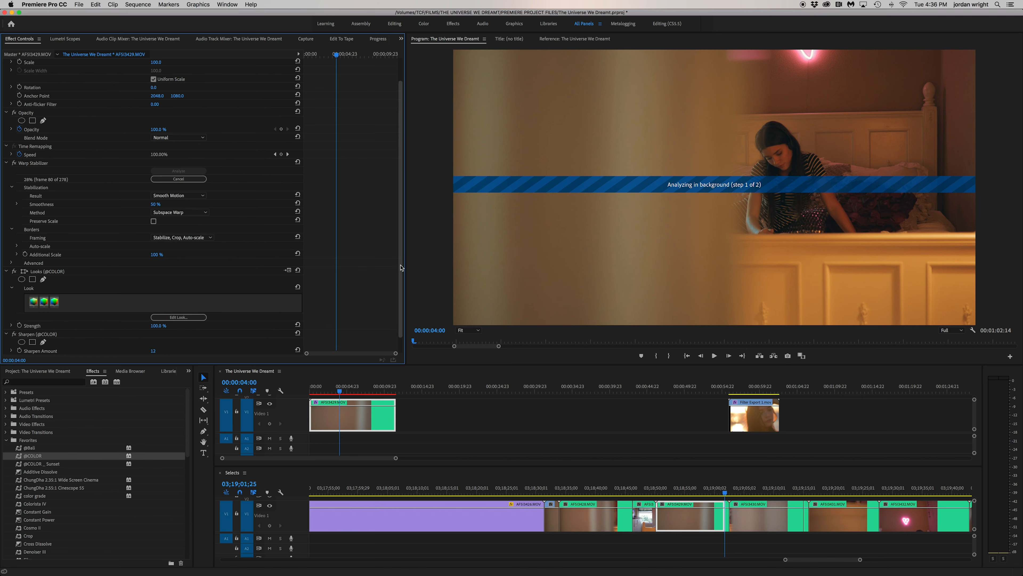
pyautogui.scroll(-1, 403, 269)
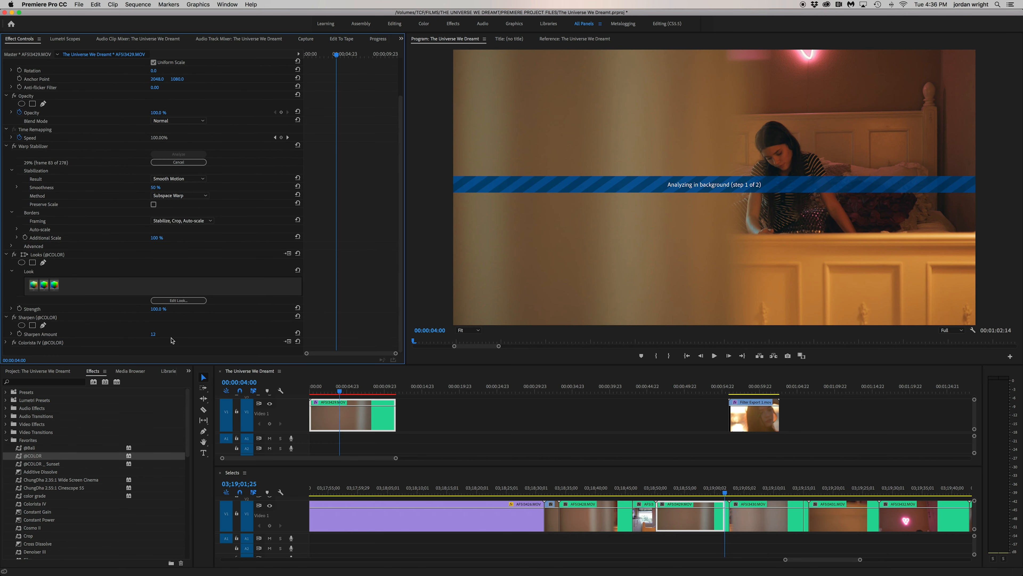
pyautogui.click(7, 343)
pyautogui.click(7, 342)
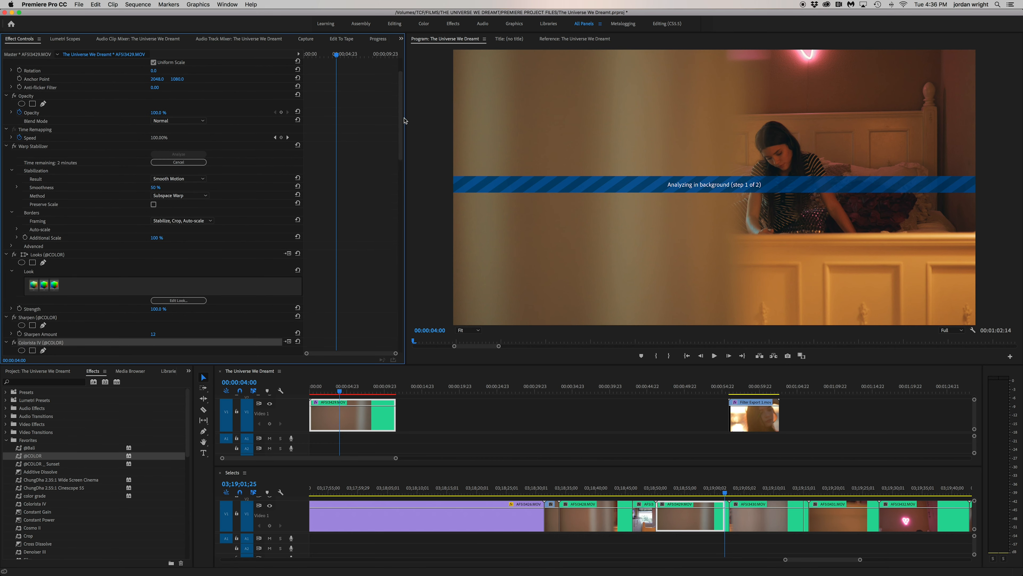
pyautogui.moveTo(402, 127); pyautogui.dragTo(399, 201)
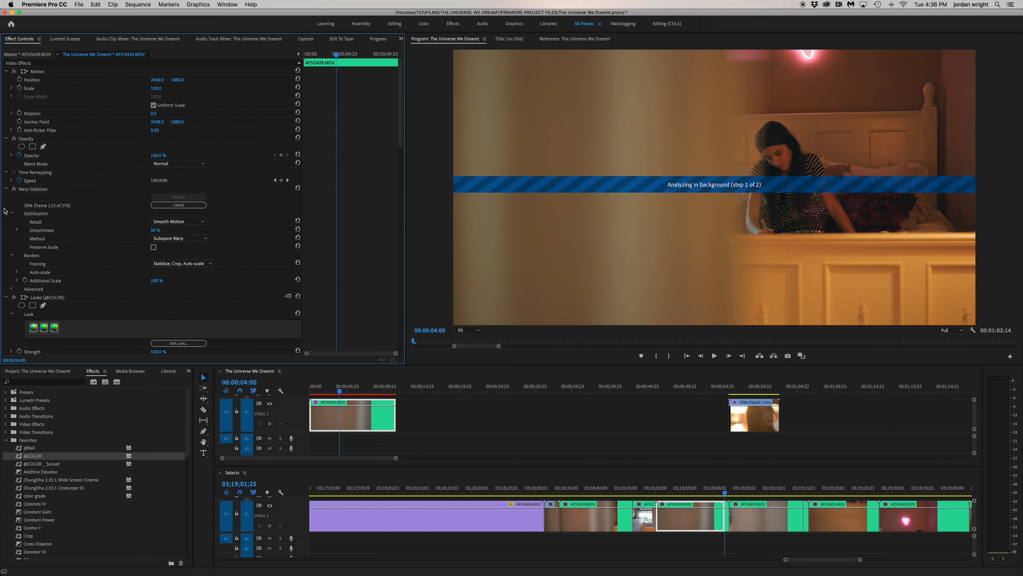
pyautogui.click(8, 191)
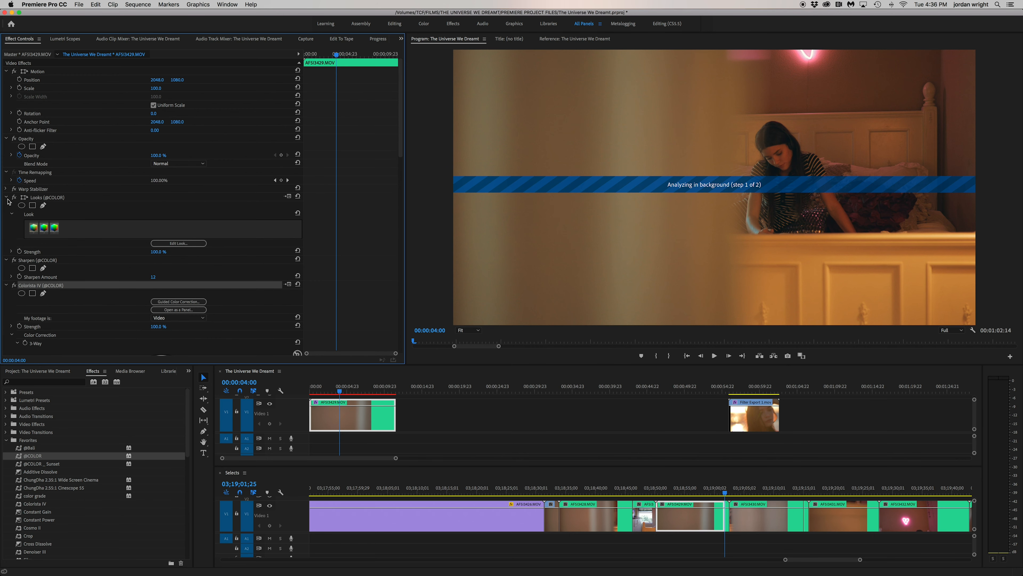
pyautogui.click(7, 198)
pyautogui.click(51, 199)
pyautogui.keyDown('shift'); pyautogui.click(52, 213); pyautogui.keyUp('shift')
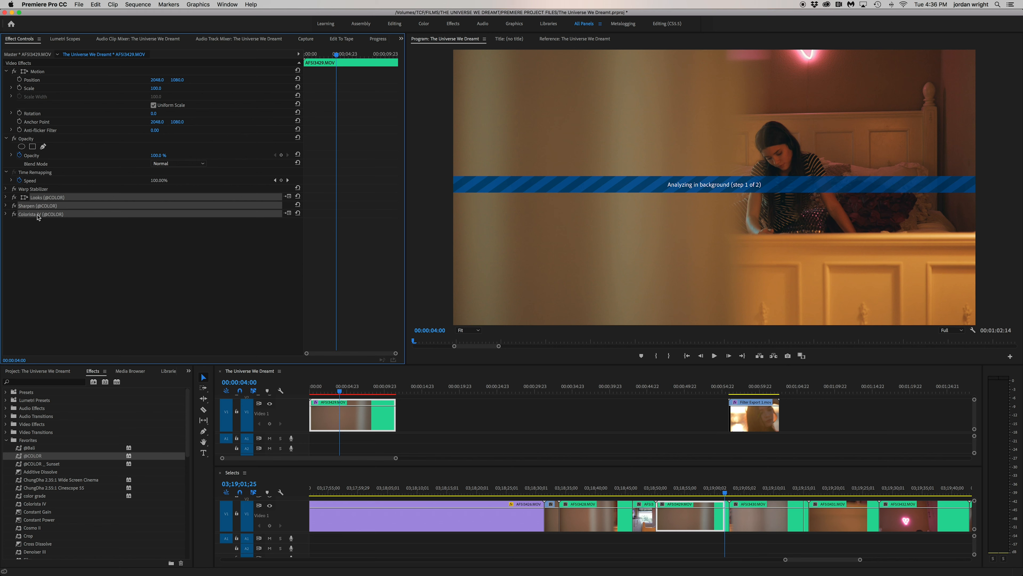
pyautogui.rightClick(39, 216)
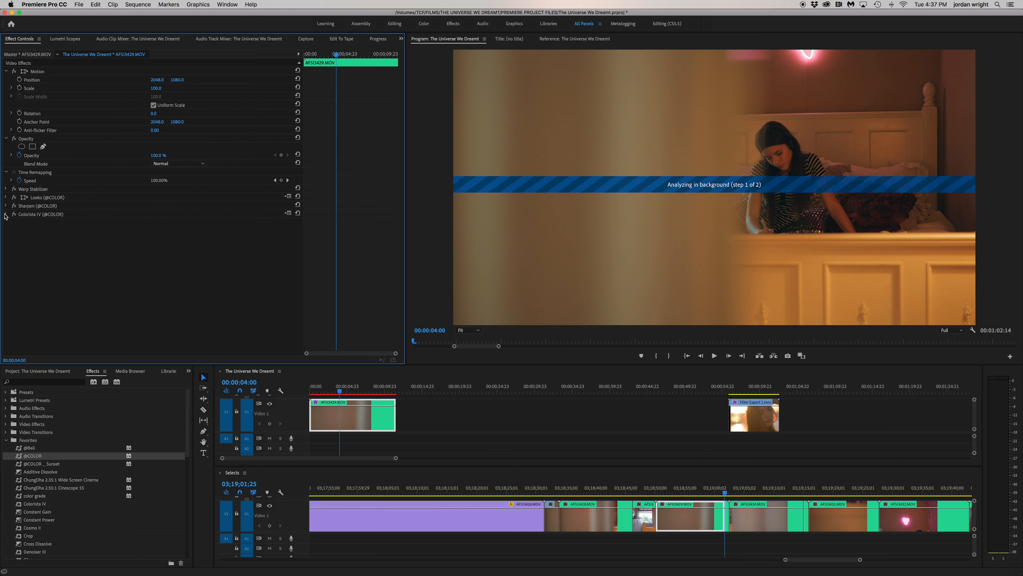
# Adjust the Colorista IV 3-Way wheels, shifting shadows toward blue and highlights toward green, and refine the midtones
pyautogui.click(5, 214)
pyautogui.moveTo(401, 152); pyautogui.dragTo(400, 215)
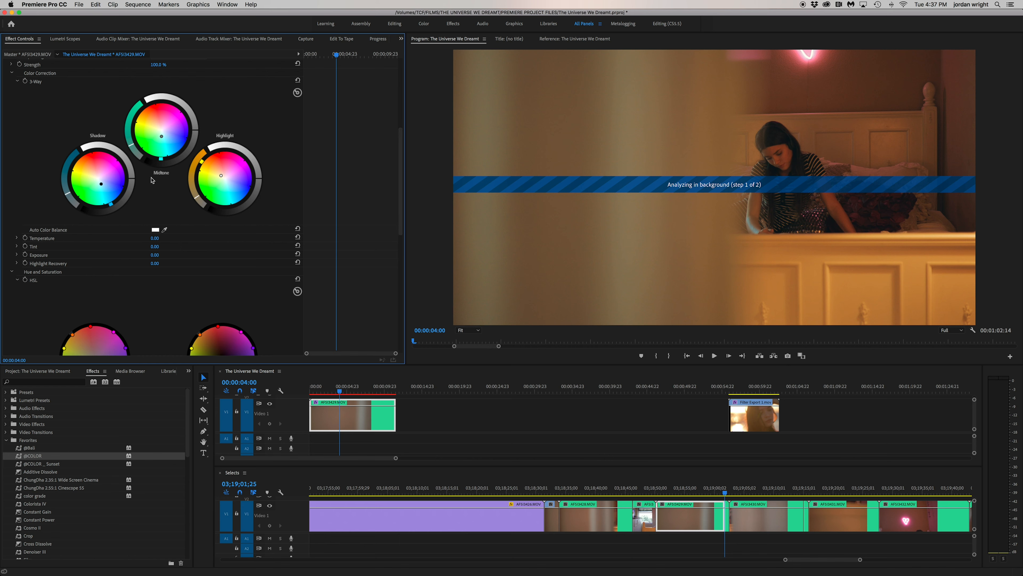
pyautogui.moveTo(102, 184); pyautogui.dragTo(105, 186)
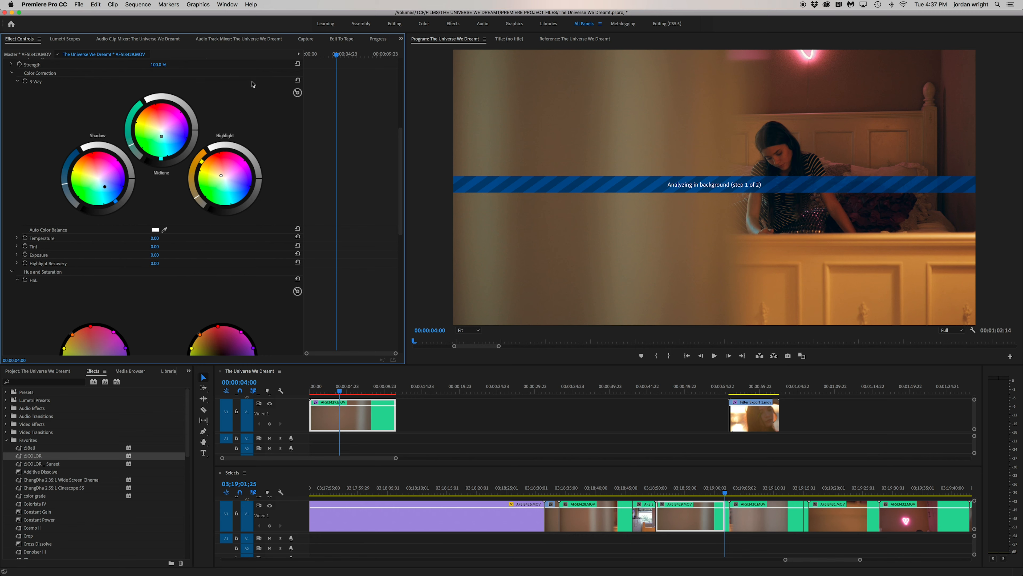
pyautogui.moveTo(182, 125); pyautogui.dragTo(170, 136)
pyautogui.moveTo(201, 162); pyautogui.dragTo(206, 200)
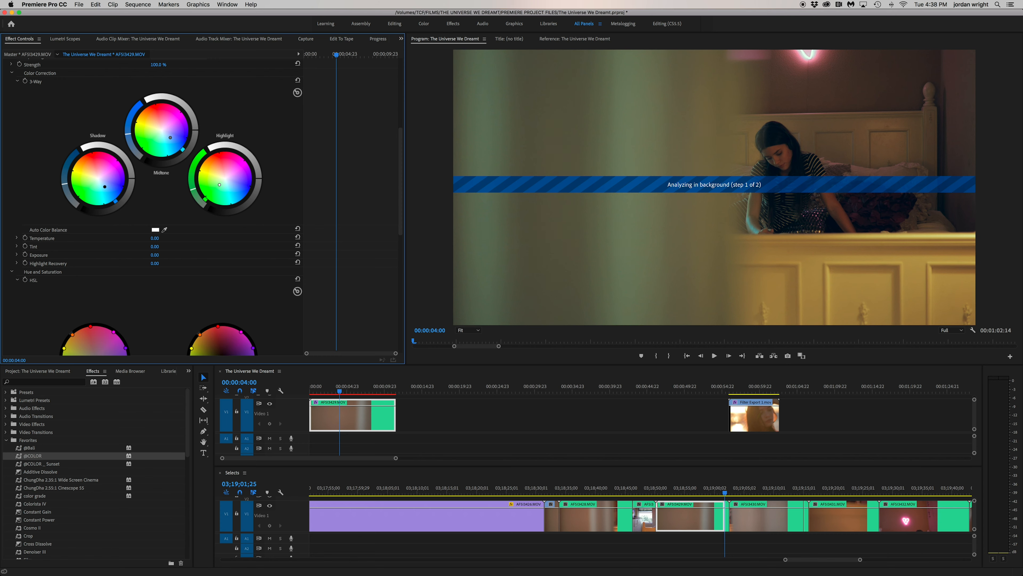
# Adjust the Colorista IV HSL wheels: shift yellow toward green, green toward cyan and cyan toward blue, desaturate blue, and darken purple and cyan
pyautogui.scroll(-10, 71, 136)
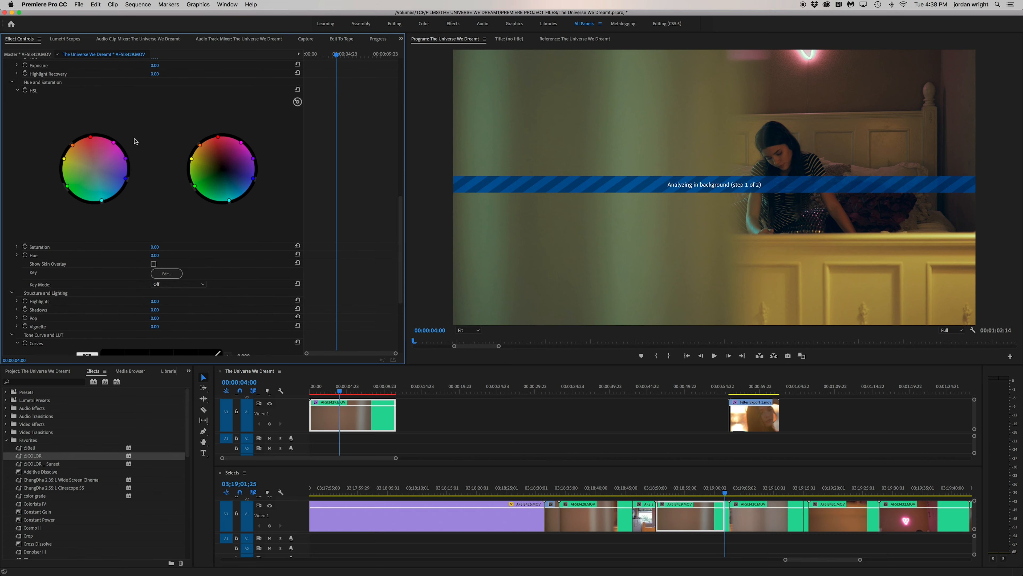
pyautogui.moveTo(70, 148); pyautogui.dragTo(75, 143)
pyautogui.moveTo(64, 158); pyautogui.dragTo(64, 169)
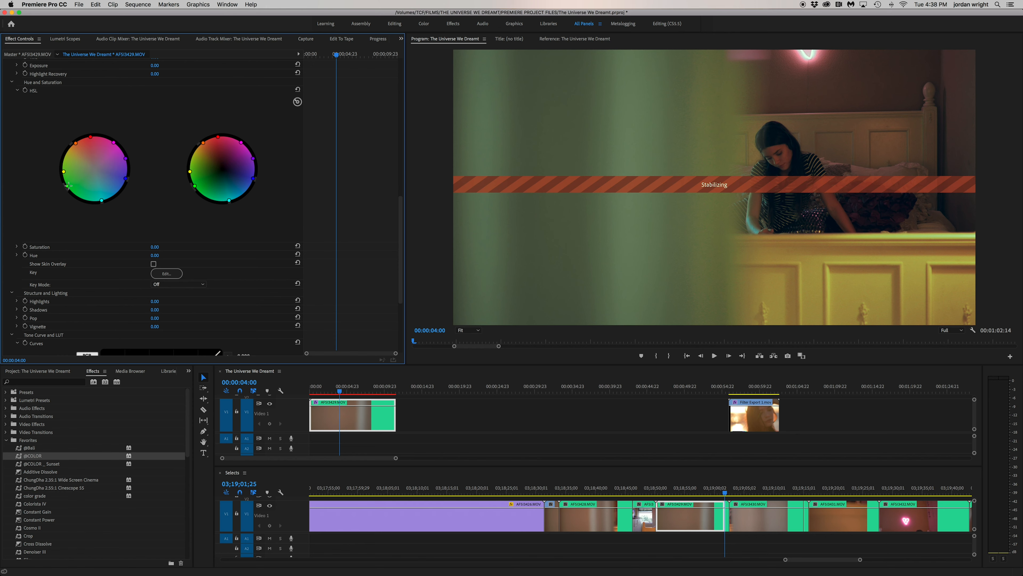
pyautogui.moveTo(66, 186); pyautogui.dragTo(80, 200)
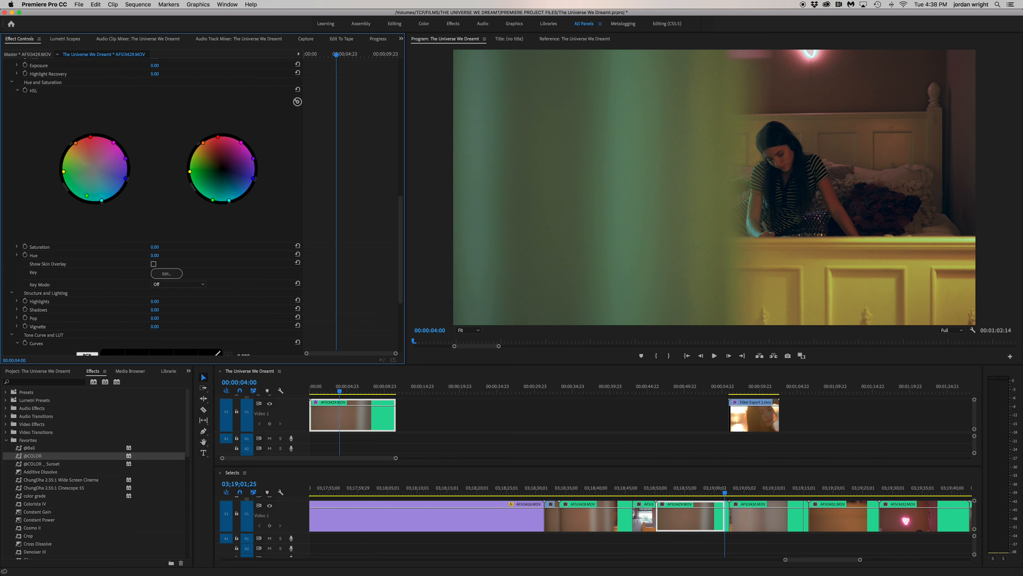
pyautogui.moveTo(87, 201); pyautogui.dragTo(124, 190)
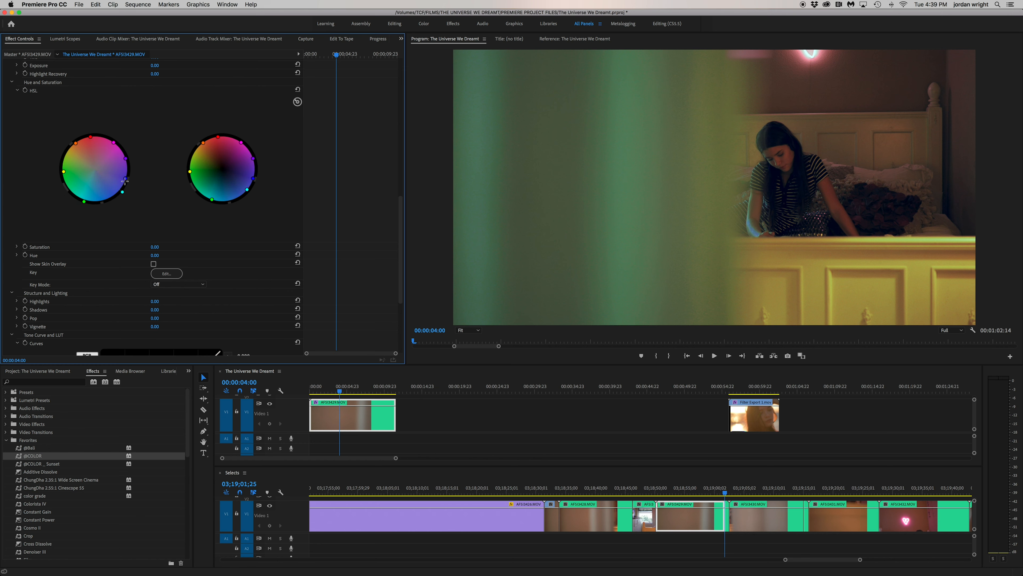
pyautogui.moveTo(126, 179); pyautogui.dragTo(120, 178)
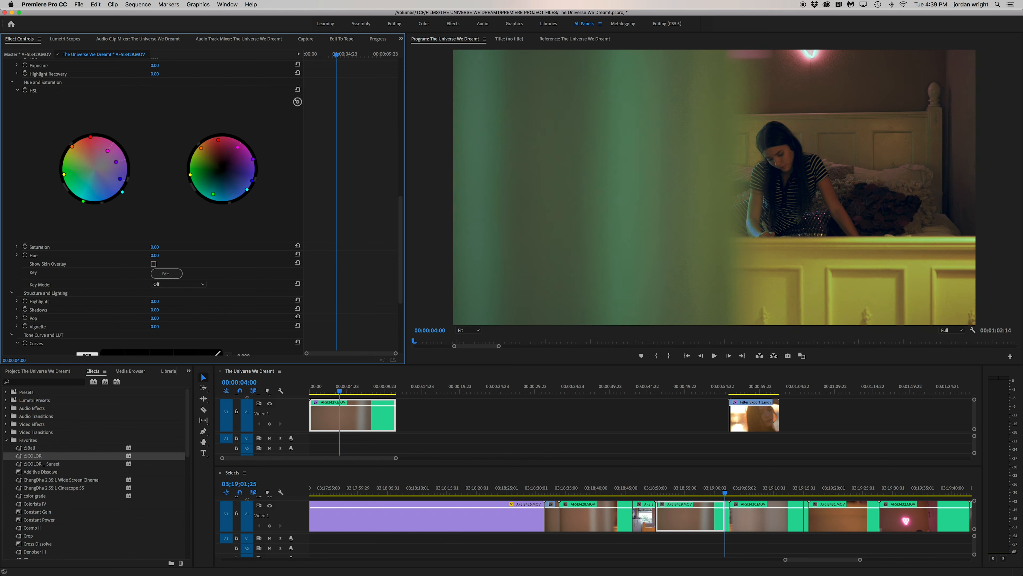
pyautogui.moveTo(253, 159); pyautogui.dragTo(248, 161)
pyautogui.moveTo(247, 189); pyautogui.dragTo(237, 189)
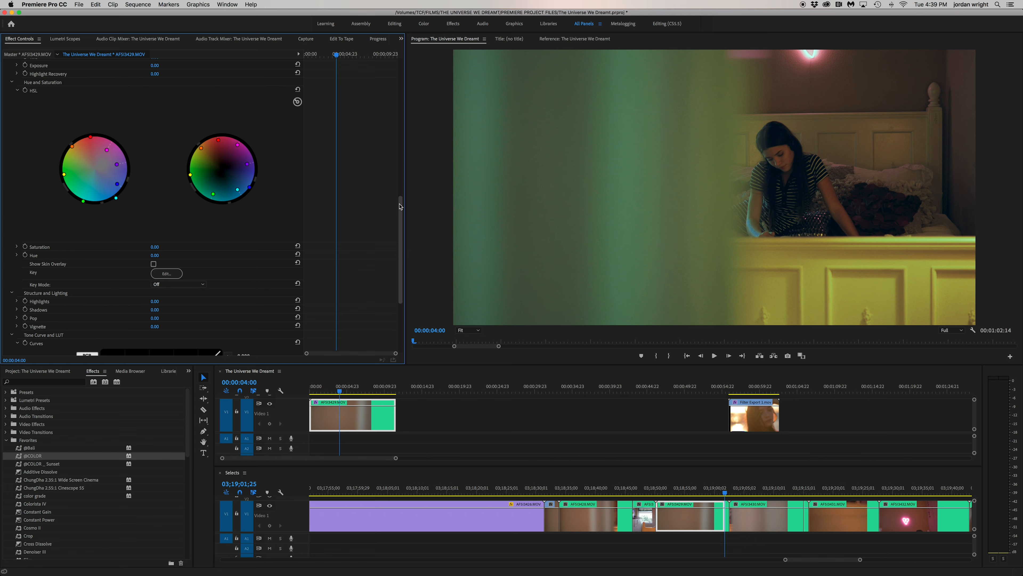
# Shape the Colorista IV RGB tone curve with points from shadows to highlights, pulling it slightly below the diagonal
pyautogui.scroll(-5, 400, 206)
pyautogui.click(111, 323)
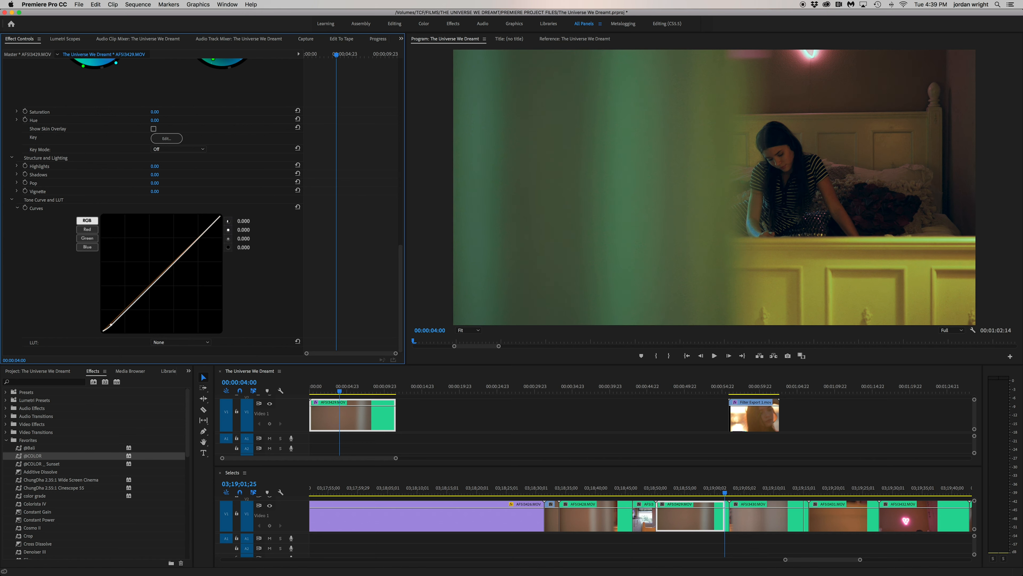
pyautogui.moveTo(126, 310); pyautogui.dragTo(126, 312)
pyautogui.moveTo(144, 294); pyautogui.dragTo(164, 273)
pyautogui.moveTo(194, 242); pyautogui.dragTo(214, 227)
pyautogui.click(210, 227)
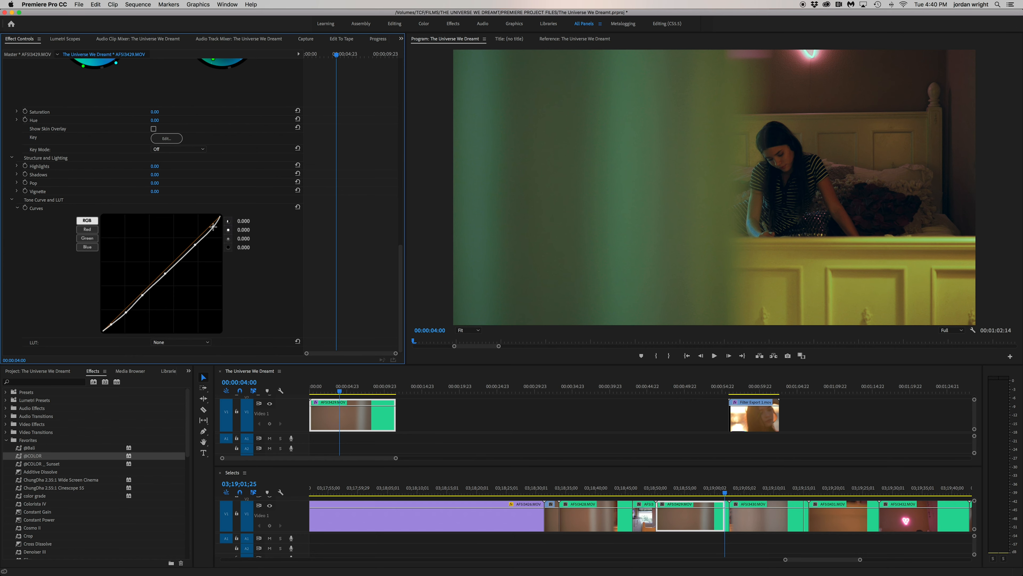
# Play AFSI3429.MOV from its start to check the grade, and fine-tune the cyan point on the HSL lightness wheel
pyautogui.click(418, 415)
pyautogui.moveTo(340, 391); pyautogui.dragTo(310, 391)
pyautogui.click(433, 407)
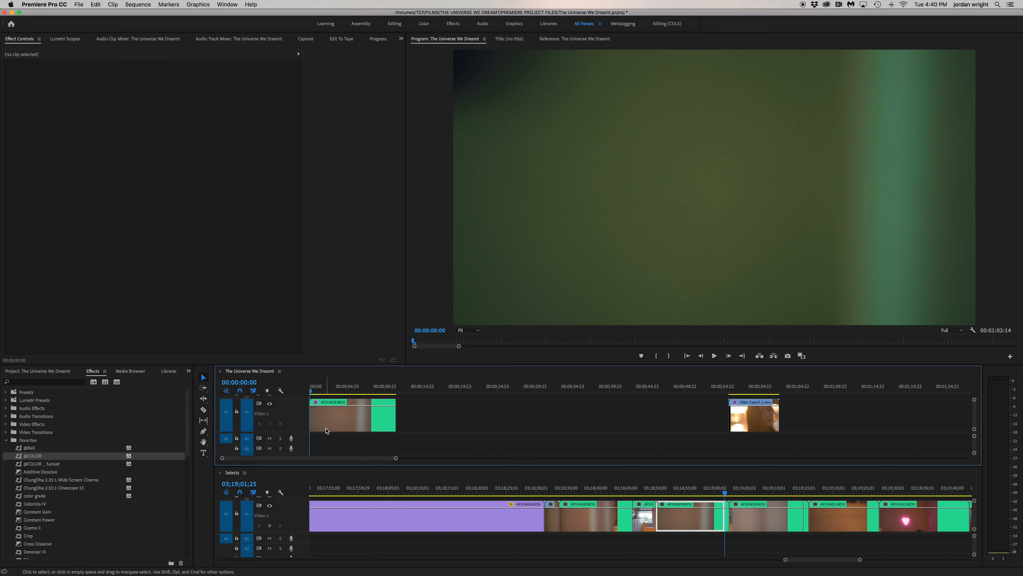
pyautogui.click(340, 423)
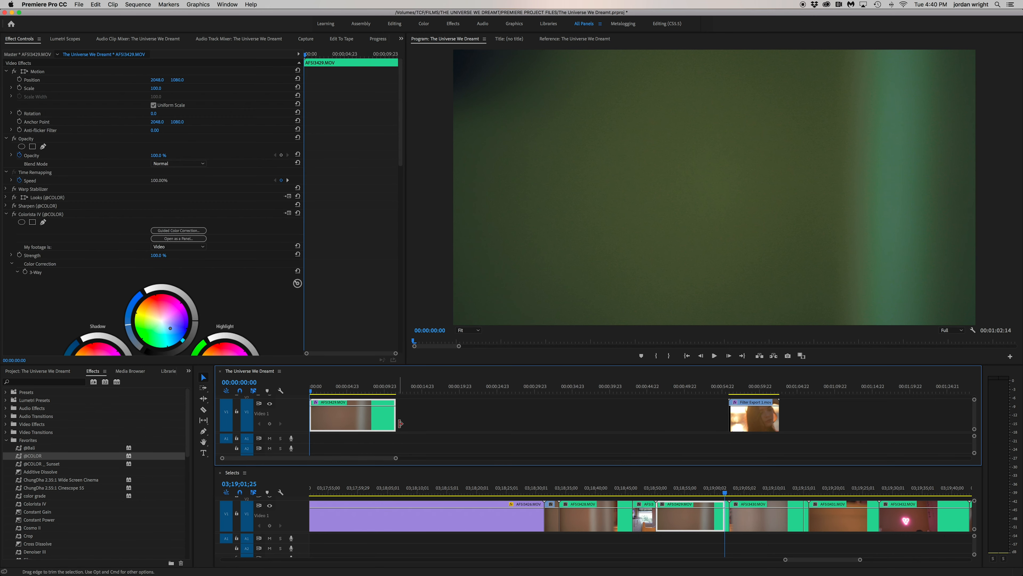
pyautogui.press('space')
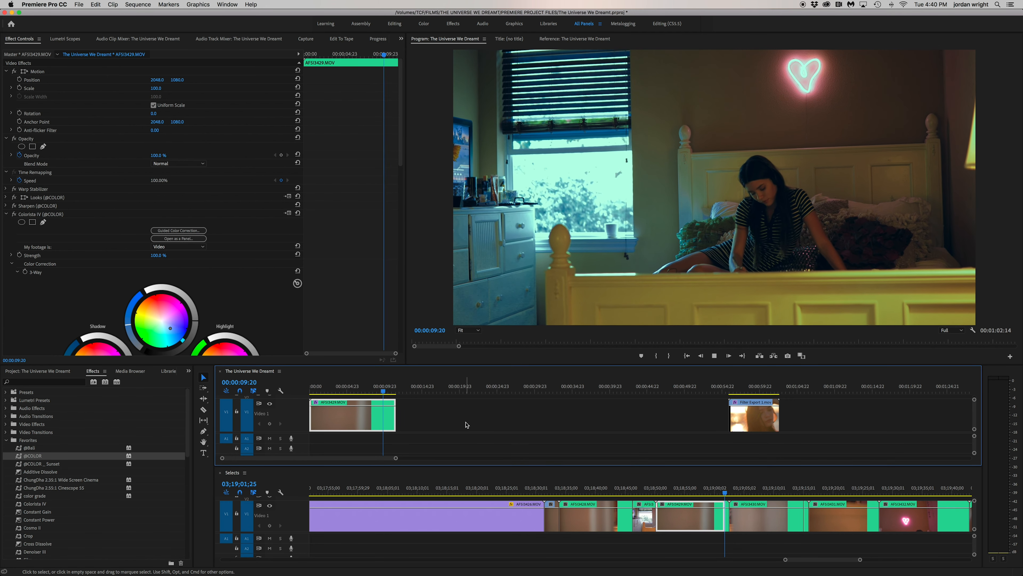
pyautogui.press('space')
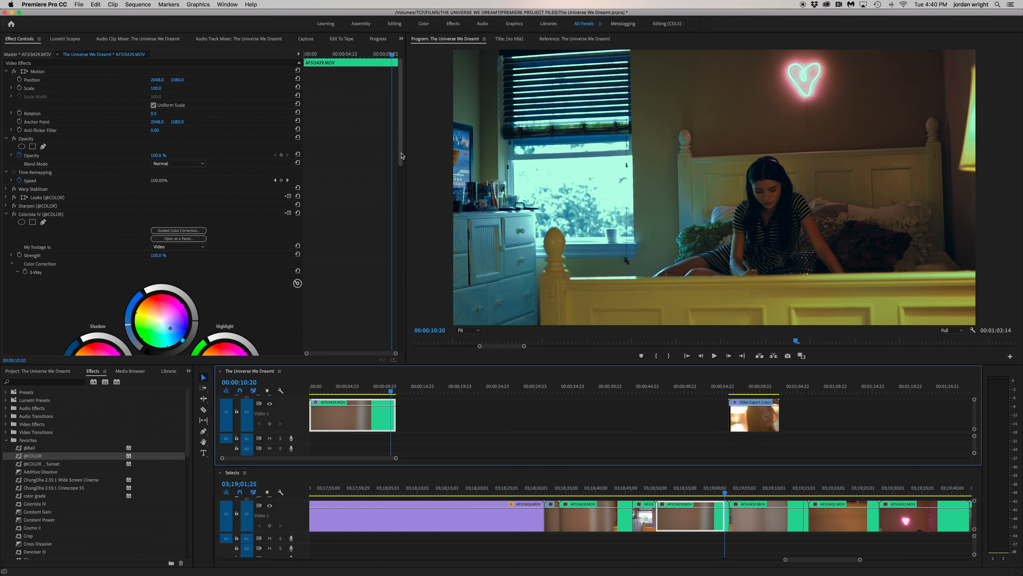
pyautogui.moveTo(402, 155); pyautogui.dragTo(117, 257)
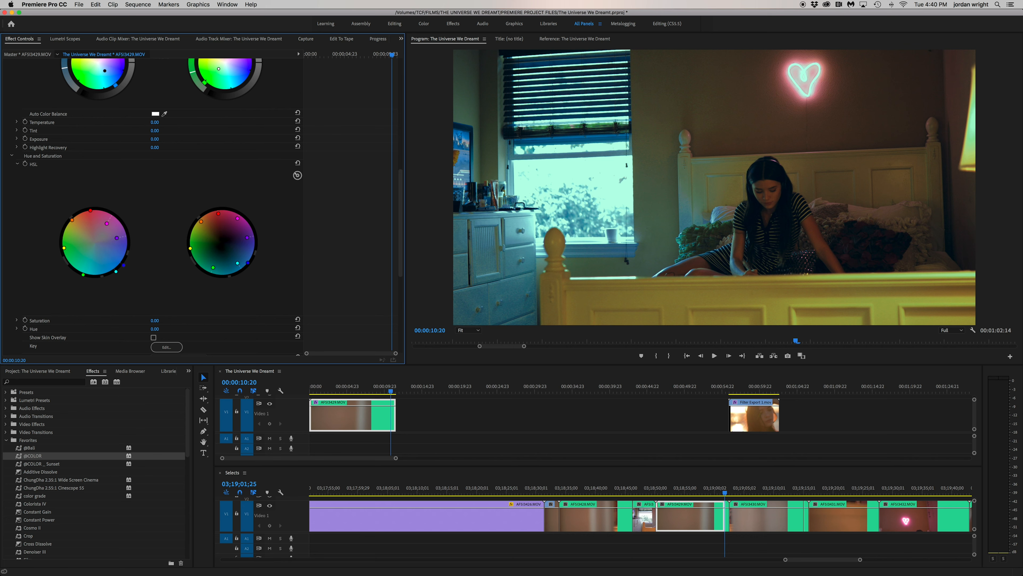
pyautogui.moveTo(238, 263); pyautogui.dragTo(238, 266)
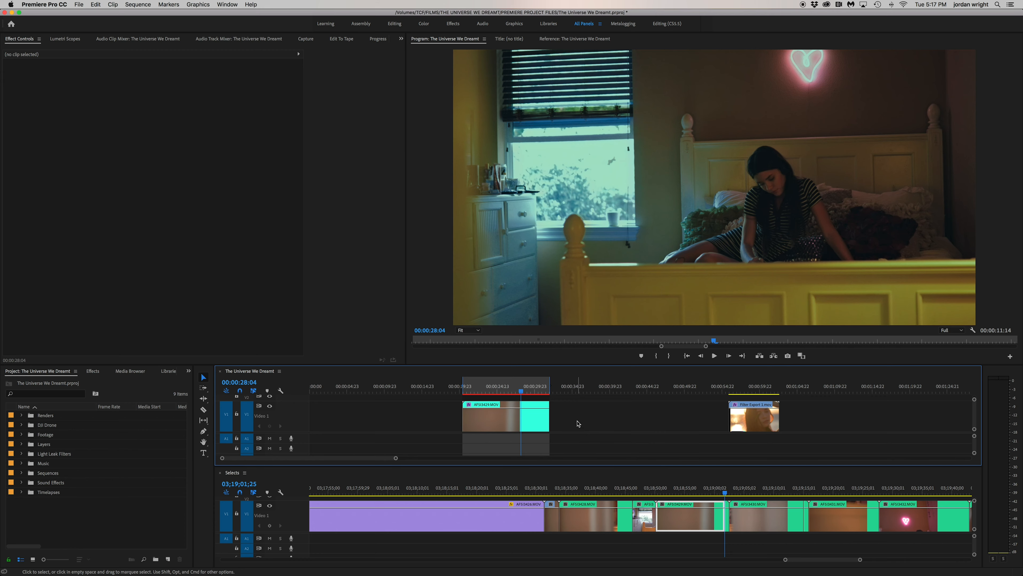
# Export the sequence's in/out range to the Renders folder as QuickTime file Filter Export 2, using Apple ProRes 4444 and matching the source settings
pyautogui.press('super+m')
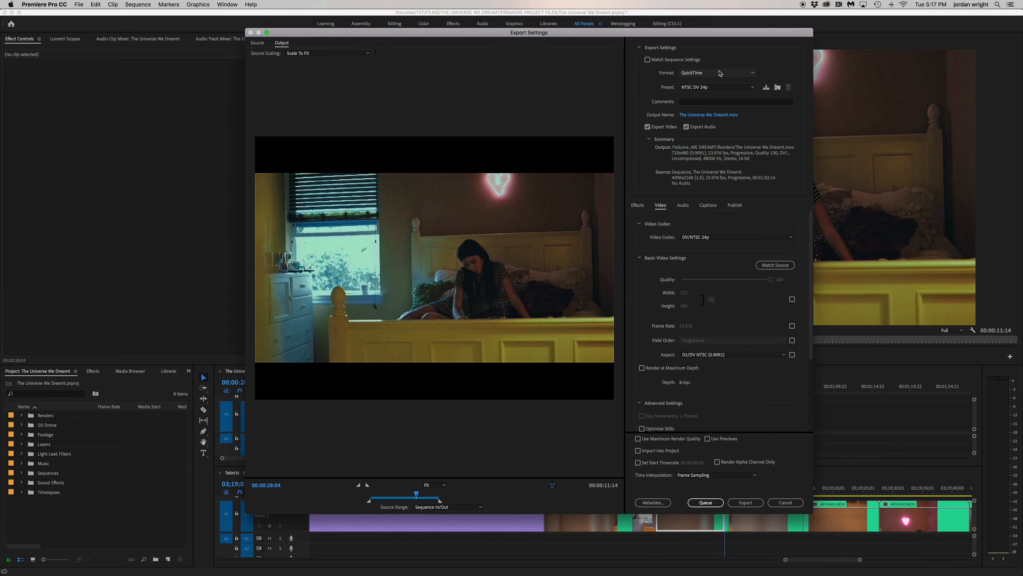
pyautogui.click(725, 114)
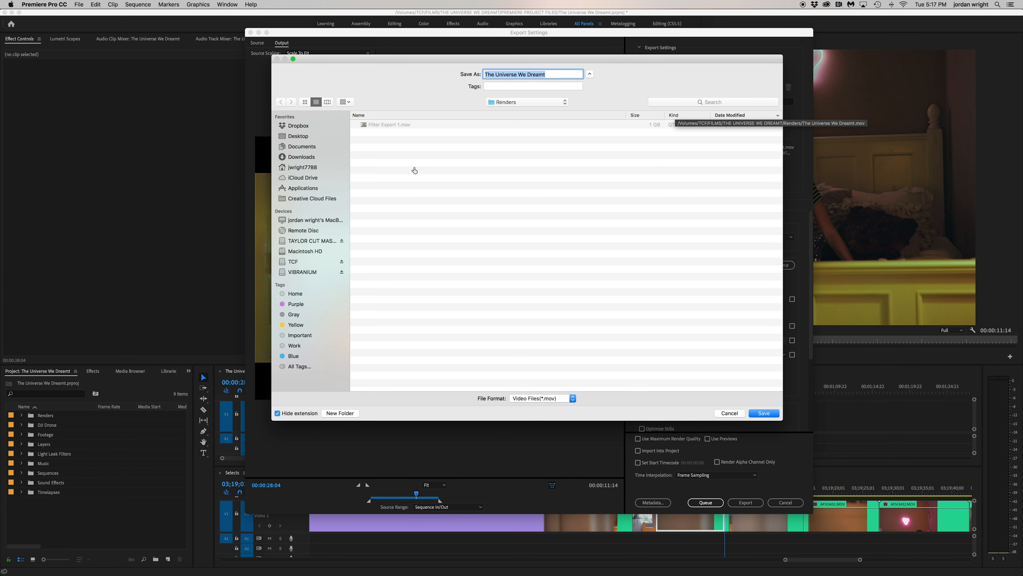
pyautogui.write('Filter Export 2')
pyautogui.press('Return')
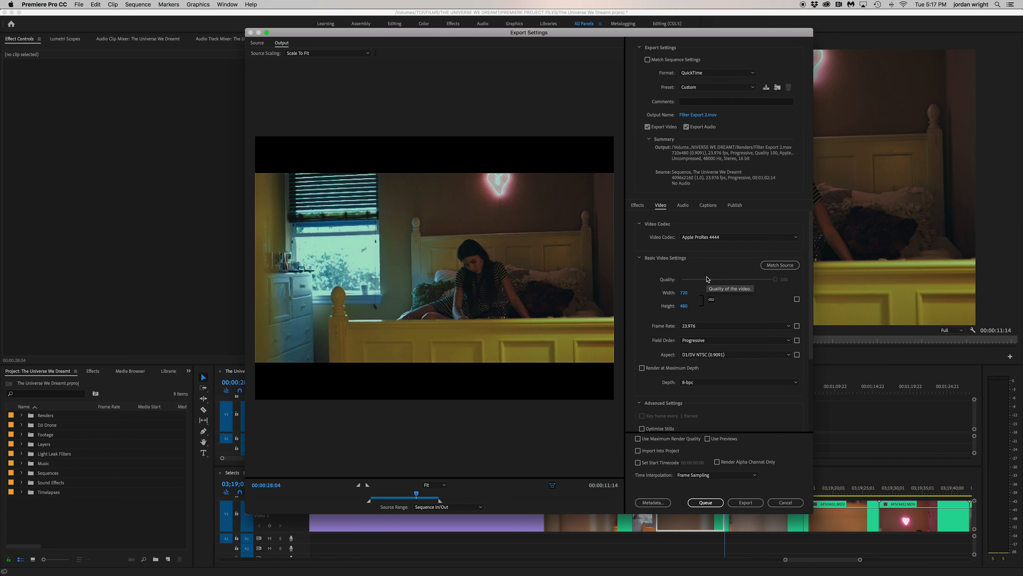
pyautogui.click(780, 265)
pyautogui.click(746, 502)
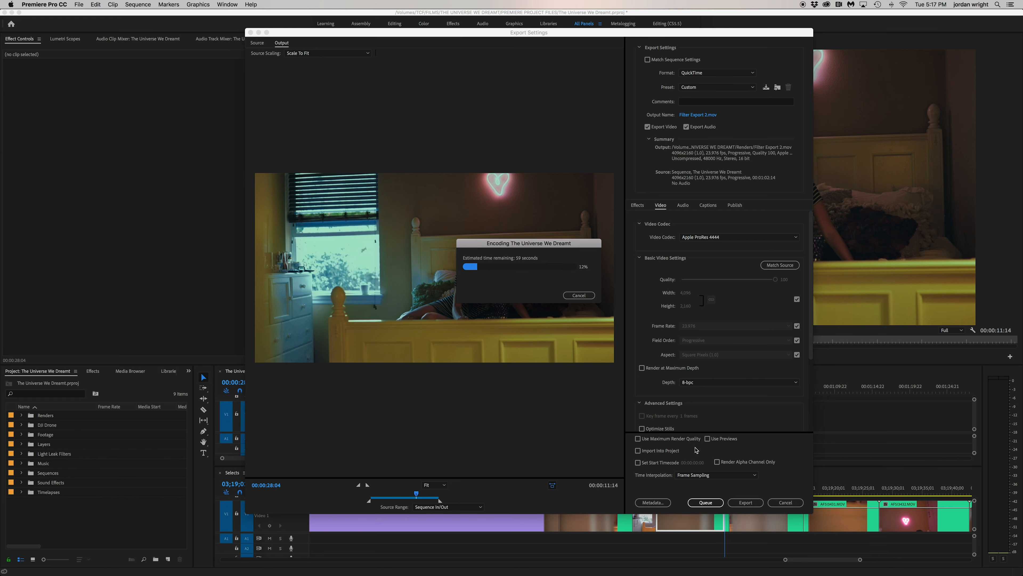